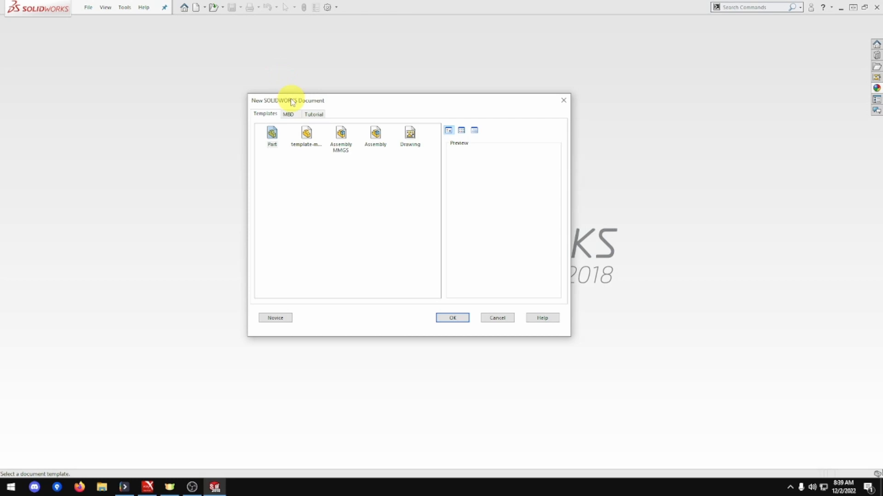
Step: Create a new part from the template beside the standard Part template and start a sketch on the Right Plane
click(307, 133)
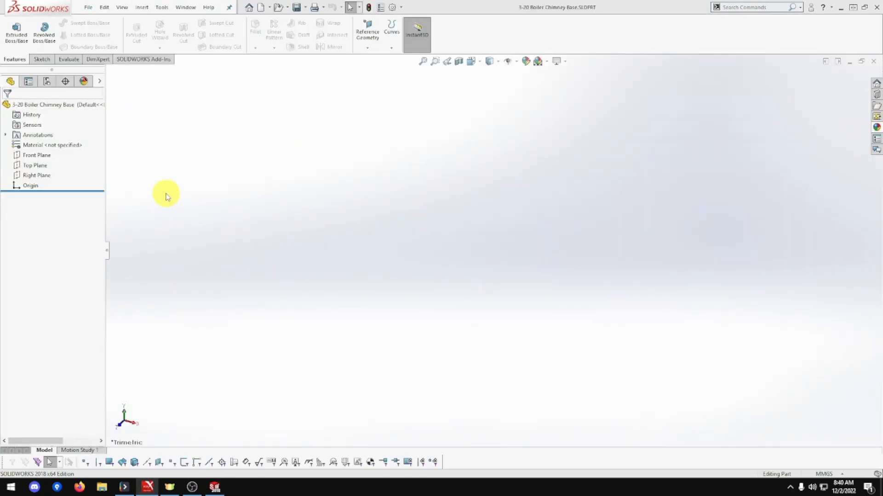
right_click(44, 176)
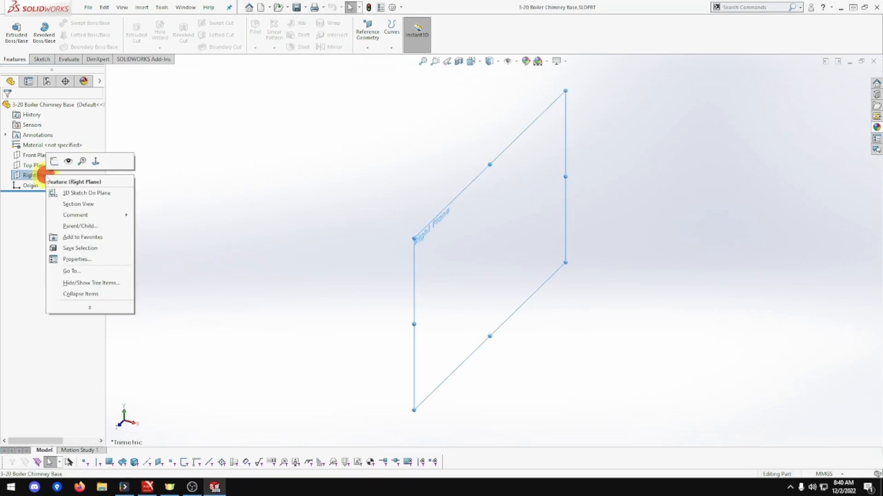
click(54, 161)
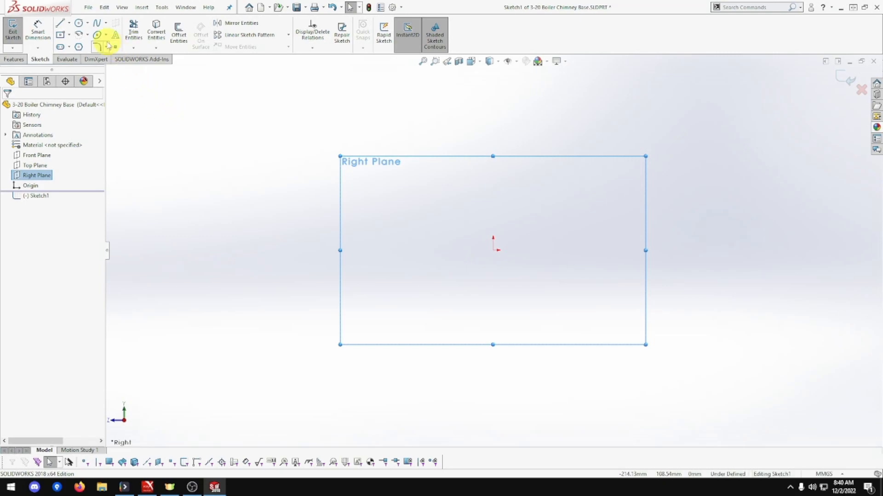
Step: Draw a vertical construction centerline about 90 mm long upward from the origin
click(61, 23)
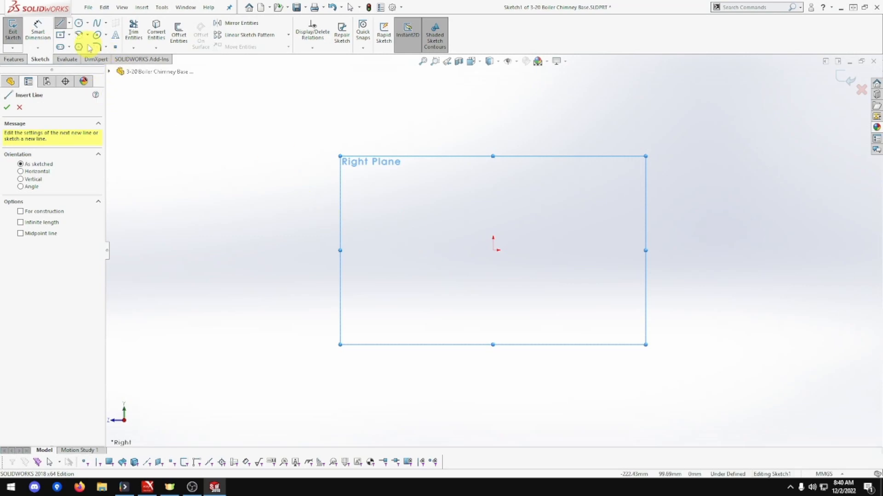
click(69, 23)
click(76, 46)
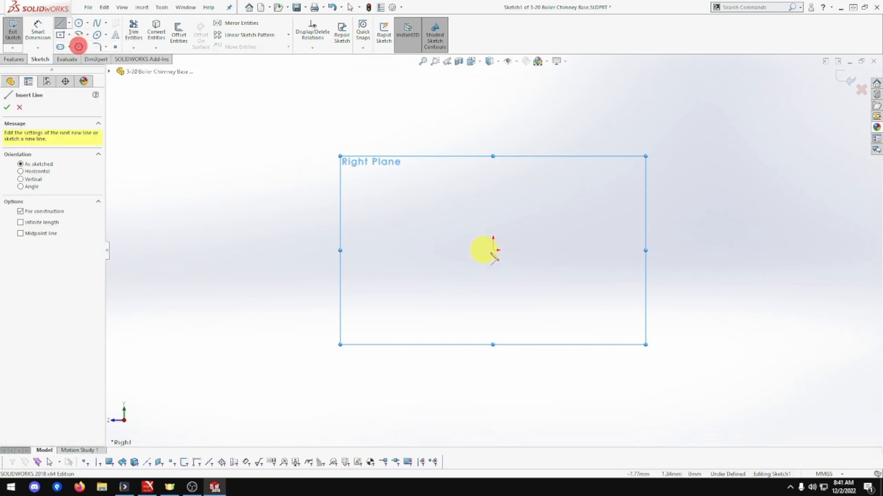
click(493, 251)
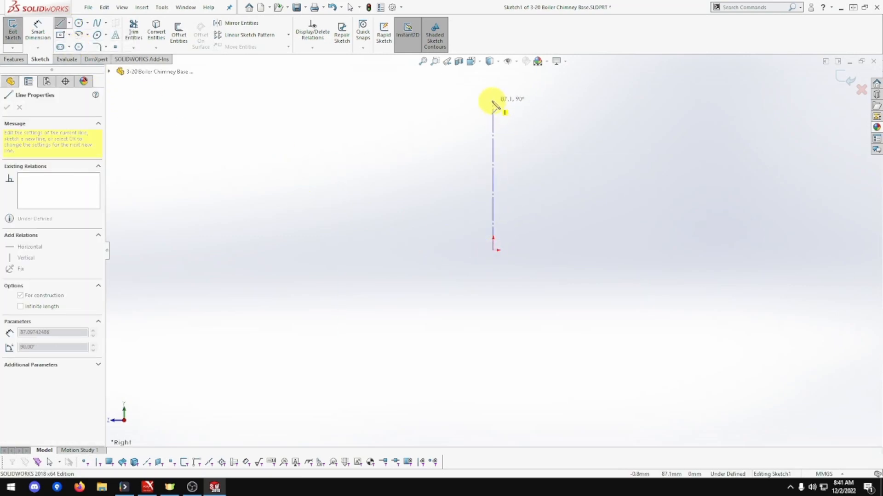
double_click(492, 98)
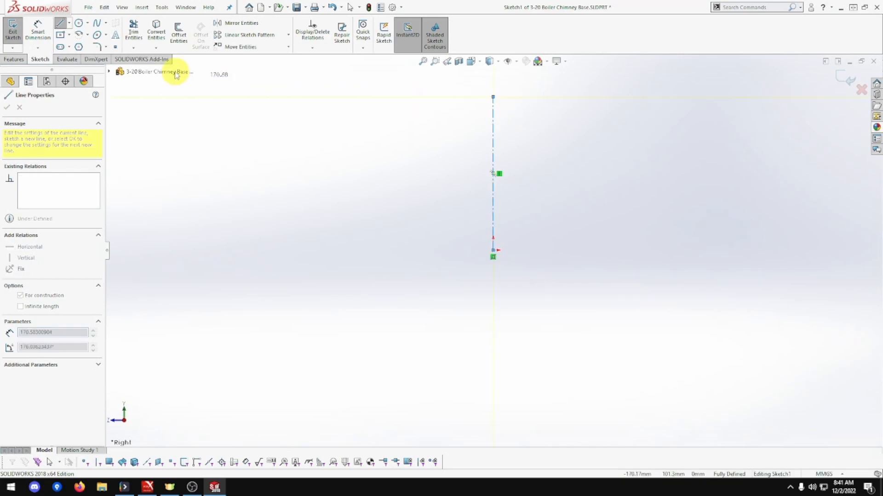
Step: Sketch the flange's bottom line level with the origin, its outer edge about 7 mm high, then two upward steps and a top edge about 10 mm wide
click(61, 26)
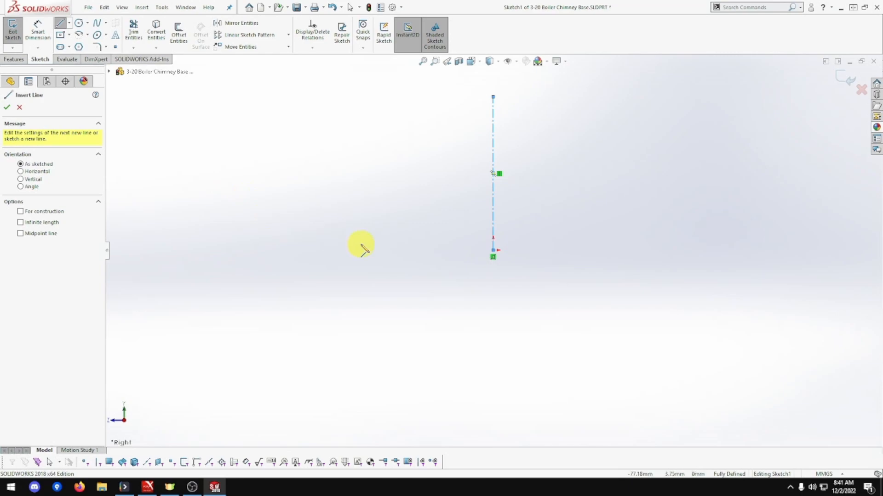
click(385, 251)
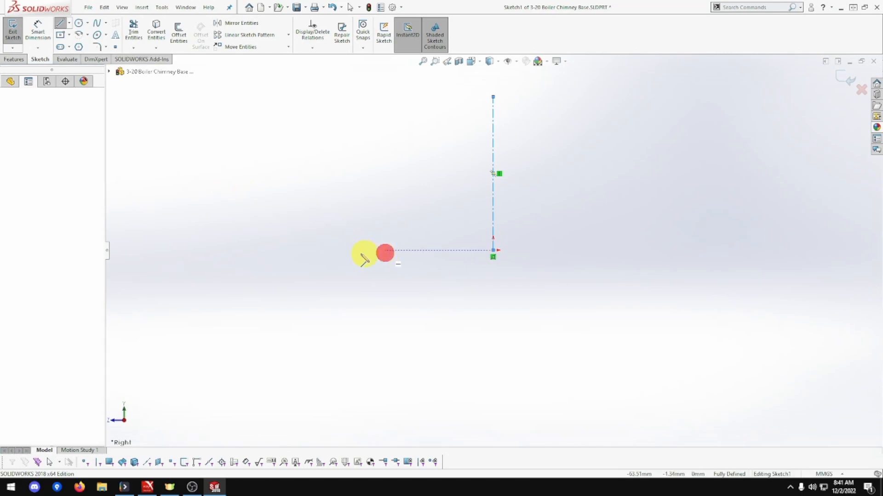
click(334, 250)
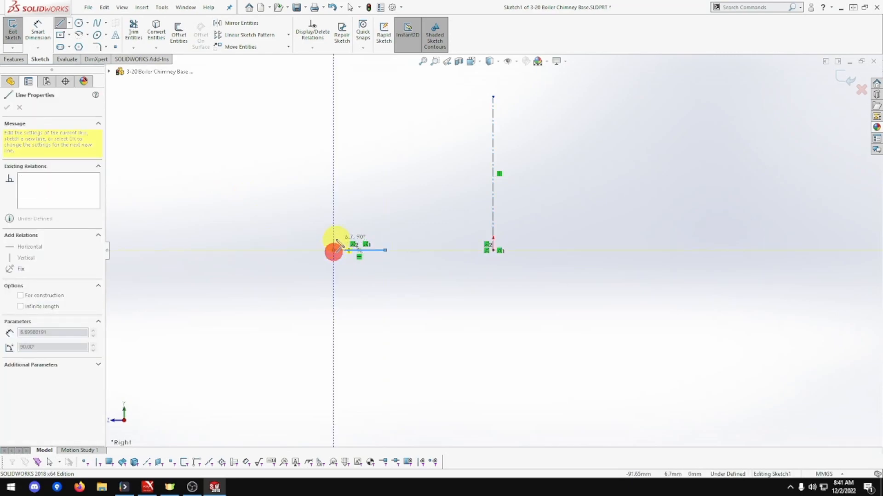
click(334, 239)
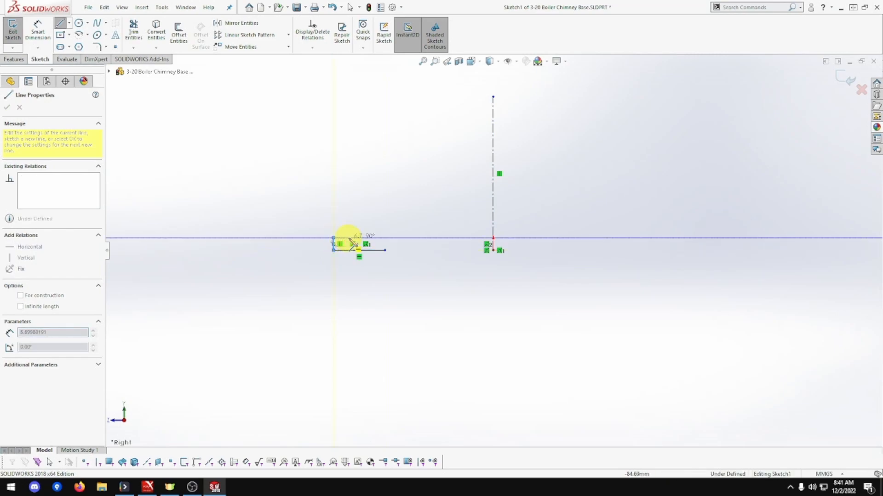
click(358, 238)
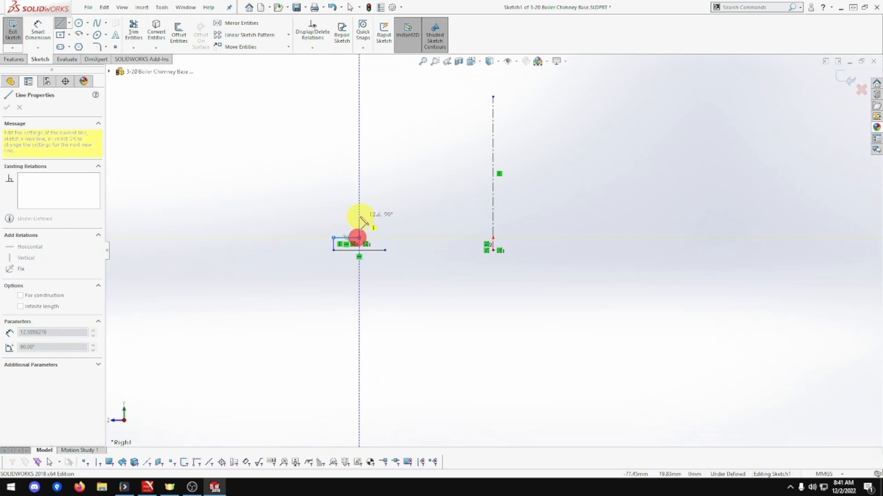
click(359, 198)
click(366, 198)
click(367, 157)
click(386, 159)
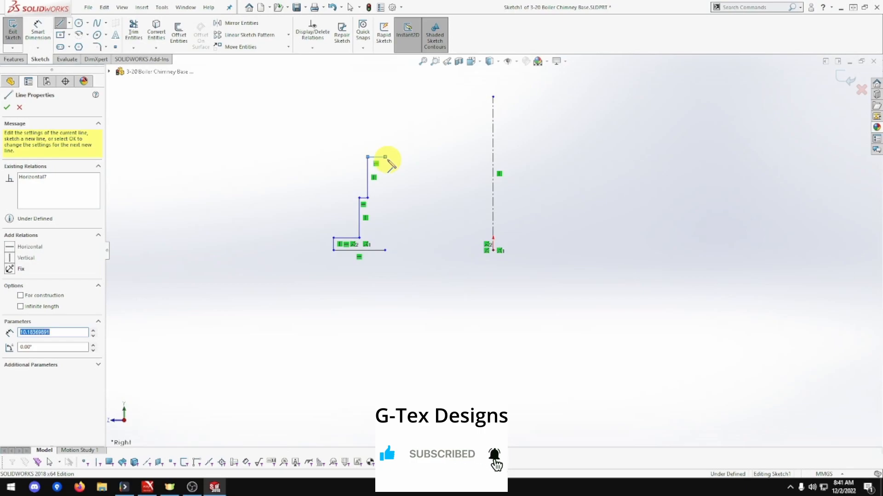
Step: Close the profile with an inner vertical line about 28 mm long and a line sloping outward to the bottom edge
click(385, 209)
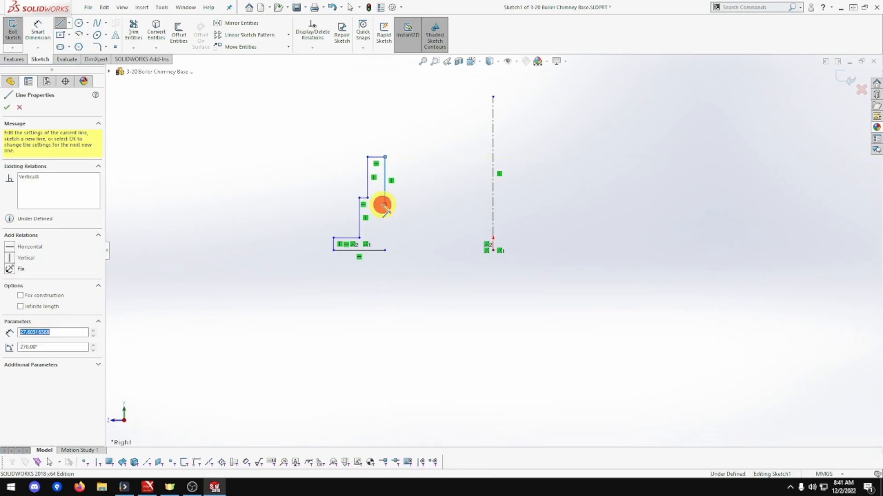
click(374, 251)
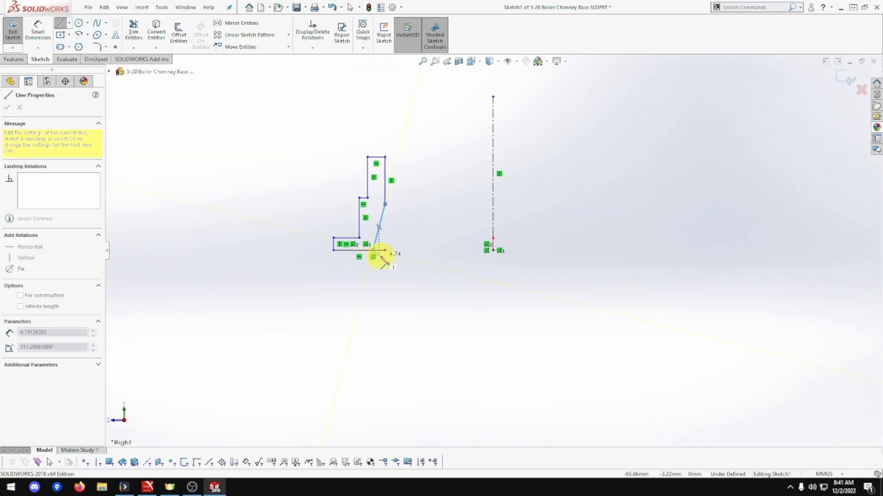
key(Escape)
Step: Trim the leftover piece of the bottom line beyond the sloped inner edge
click(380, 251)
click(380, 259)
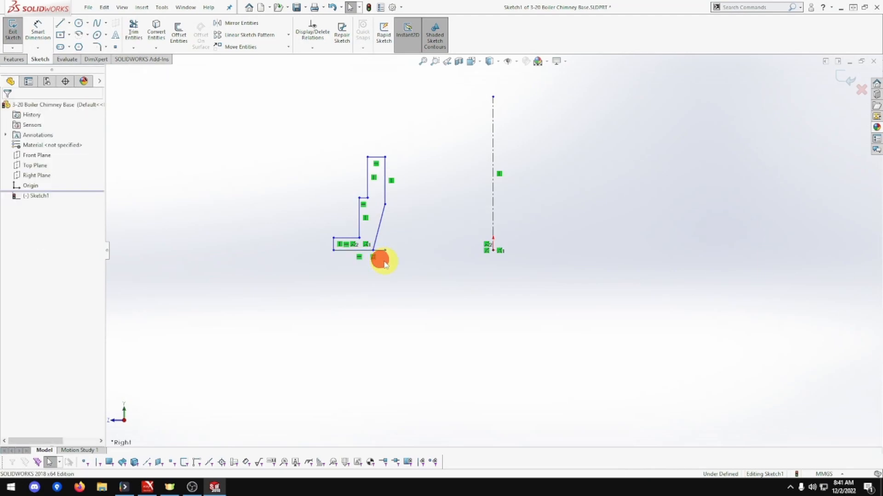
click(140, 41)
drag(390, 243, 379, 260)
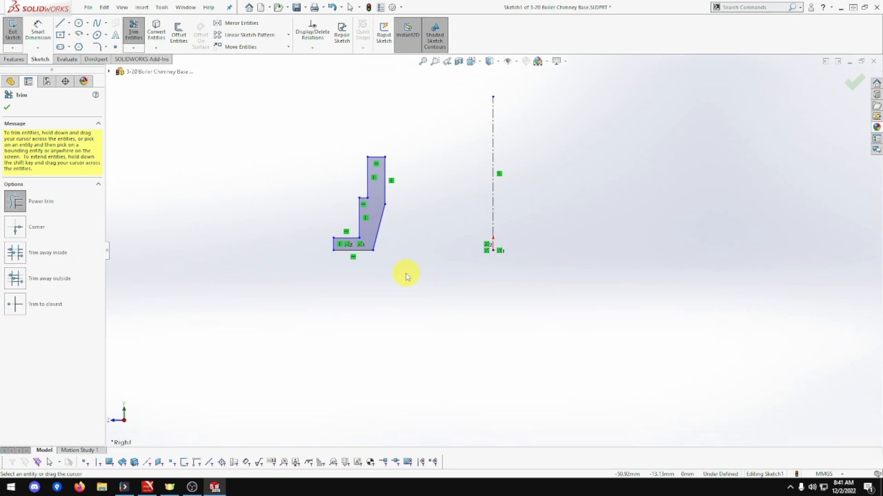
key(Escape)
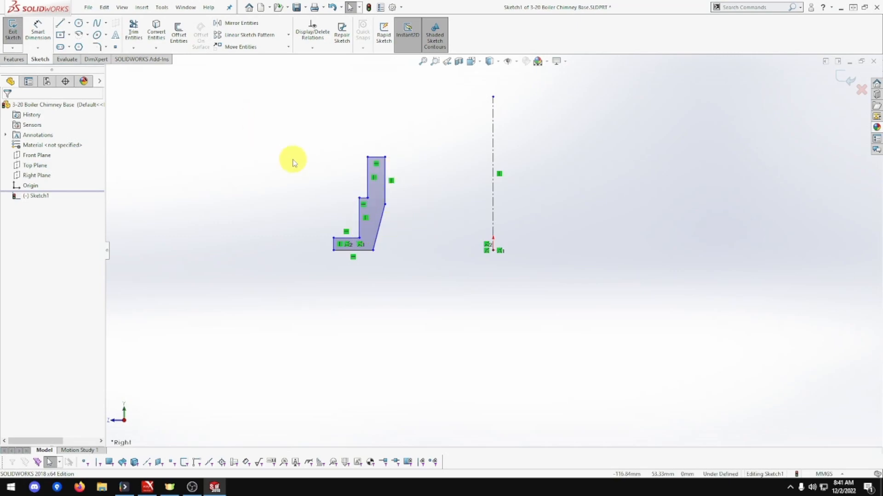
Step: Dimension the flange's outer corner from the origin horizontally as 89/2 (44.50 mm) and place the dimension well below the profile
click(39, 36)
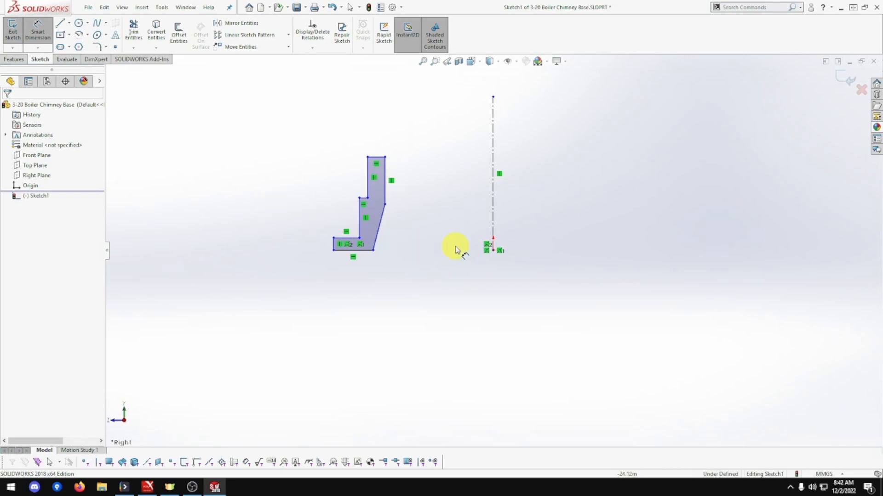
click(493, 250)
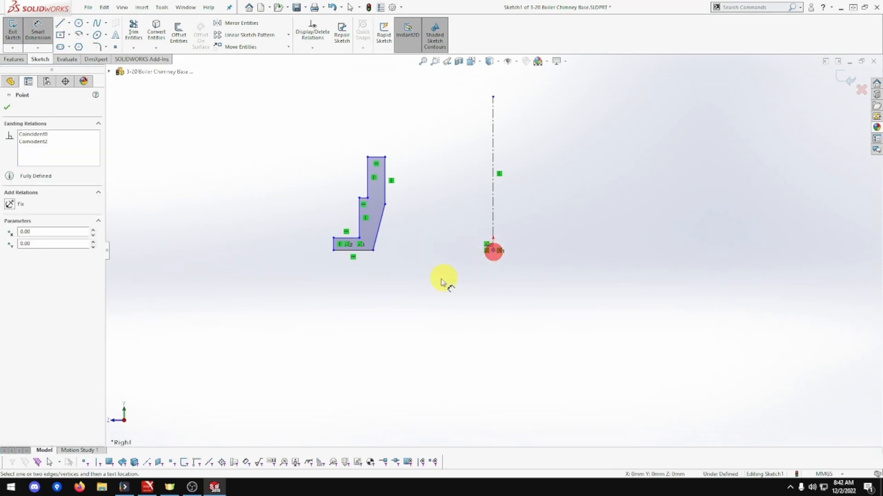
click(333, 251)
click(415, 295)
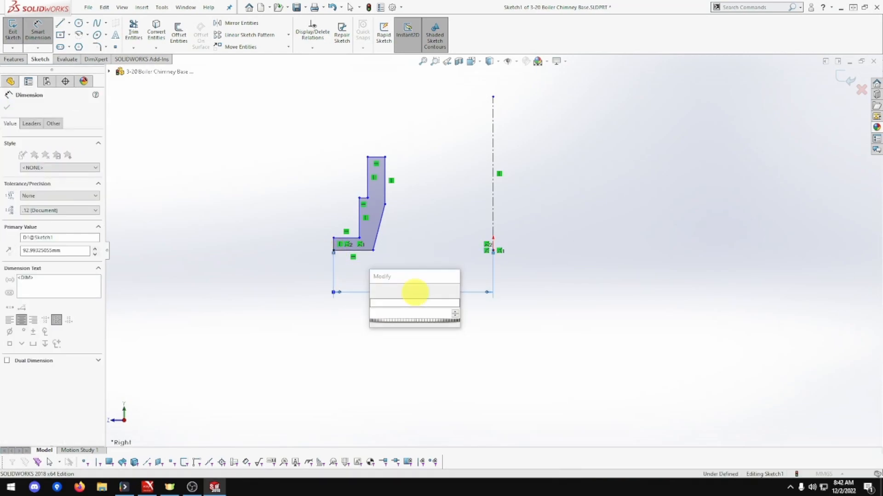
text(89/2)
key(Return)
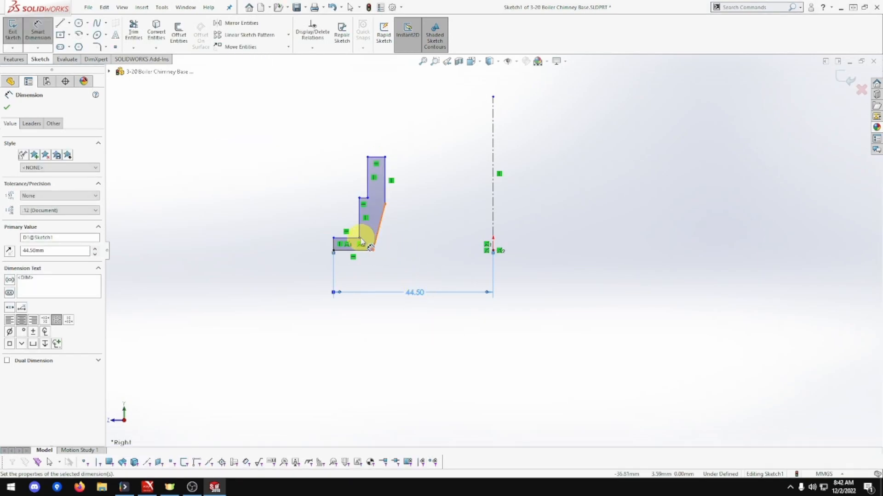
drag(410, 293, 411, 337)
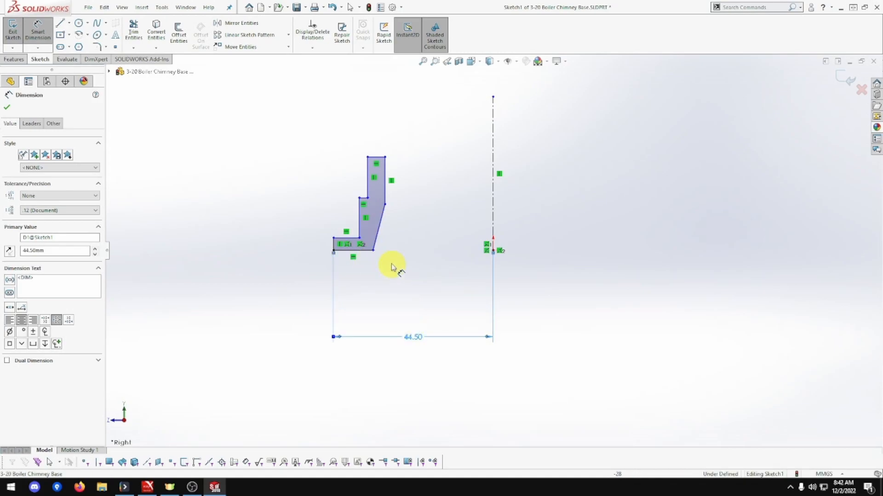
Step: Dimension the lower step's outer wall horizontally from the origin as 70/2 (35 mm), placing the dimension just above the 44.50 one
click(359, 238)
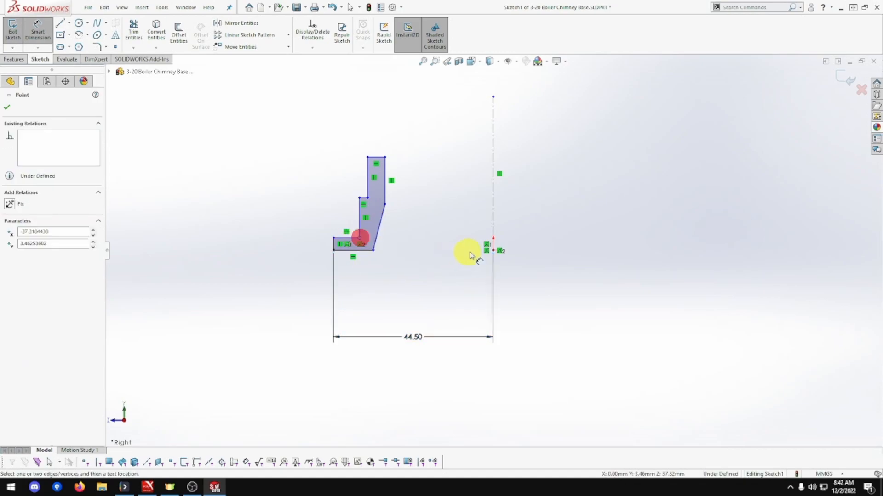
click(493, 250)
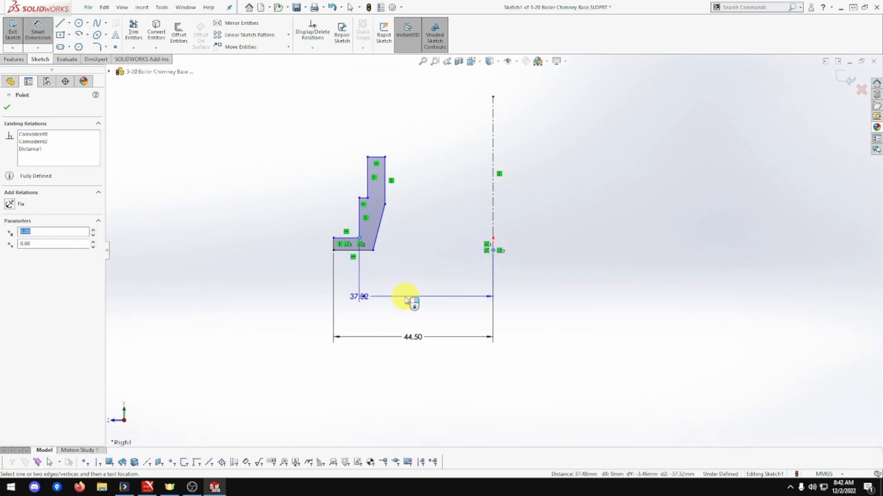
click(410, 299)
text(70/2)
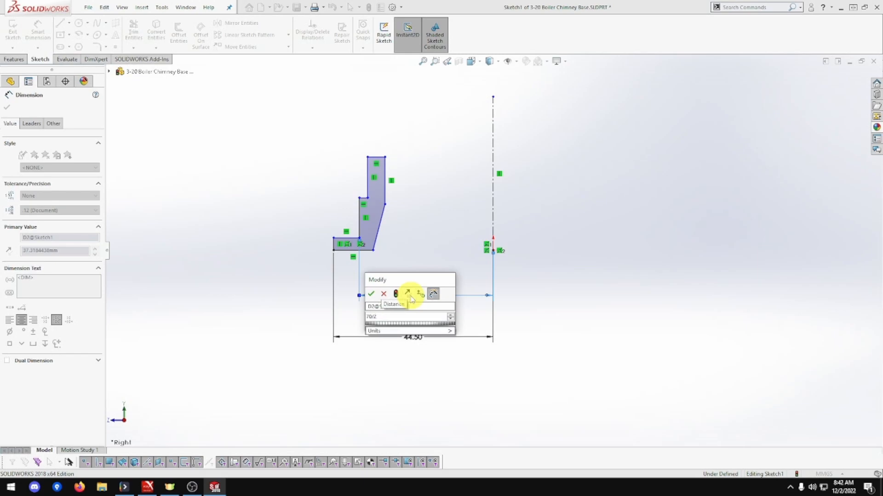
key(Return)
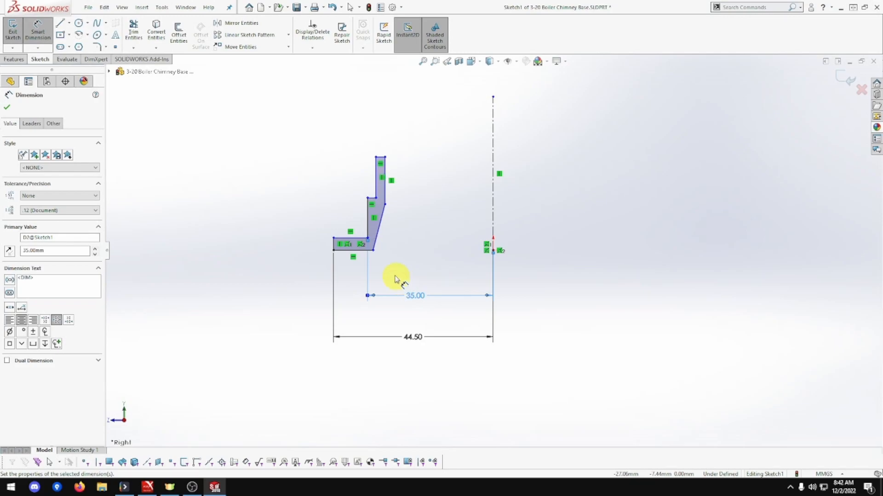
drag(418, 299, 418, 324)
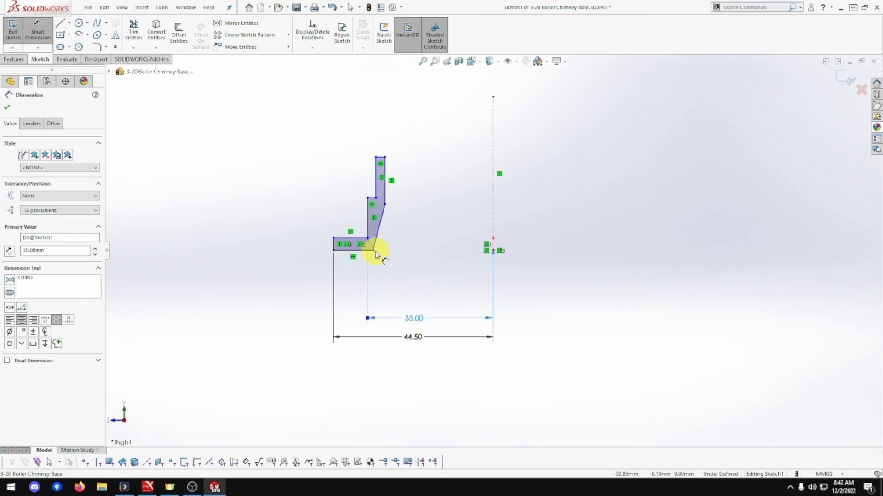
Step: Dimension the upper step's outer wall horizontally from the origin as 31.5 mm
click(376, 202)
click(493, 250)
click(423, 305)
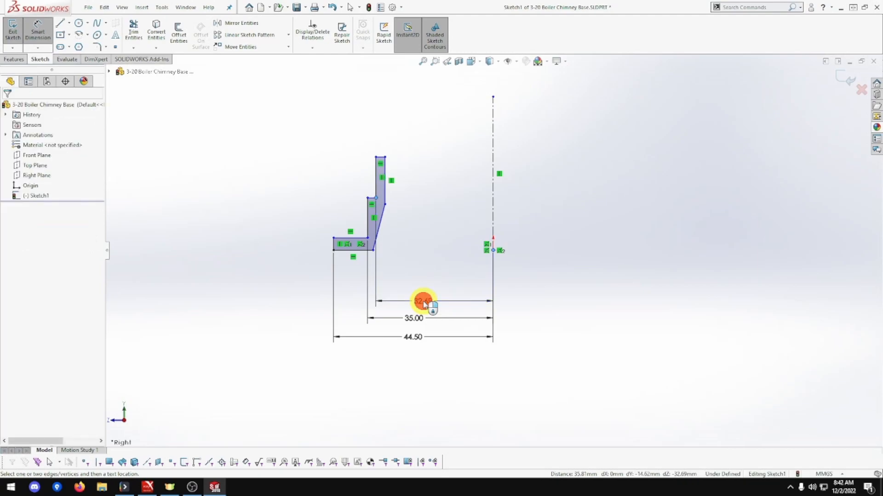
text(31.5)
key(Return)
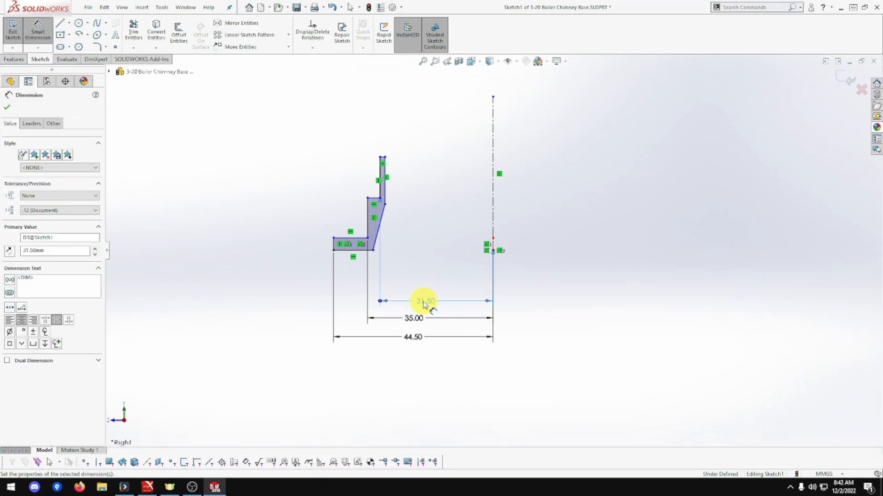
Step: Dimension the top edge's inner corner horizontally from the origin as 57/2 (28.50 mm)
click(382, 157)
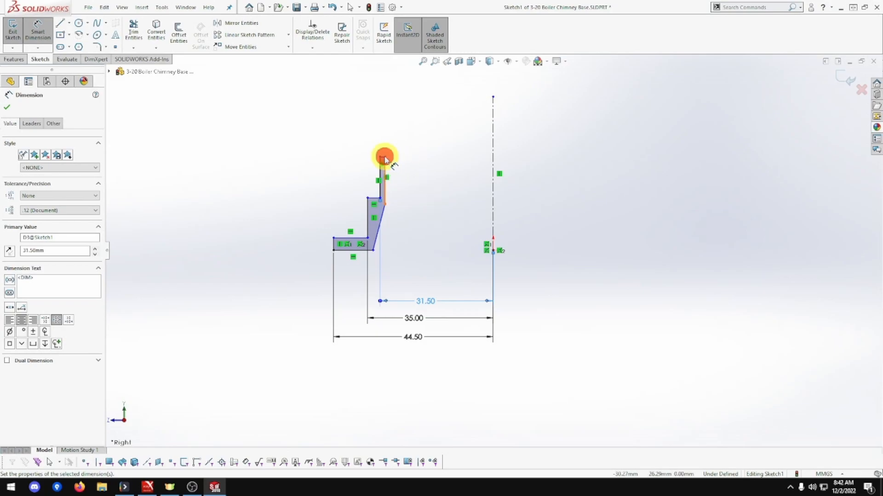
click(493, 251)
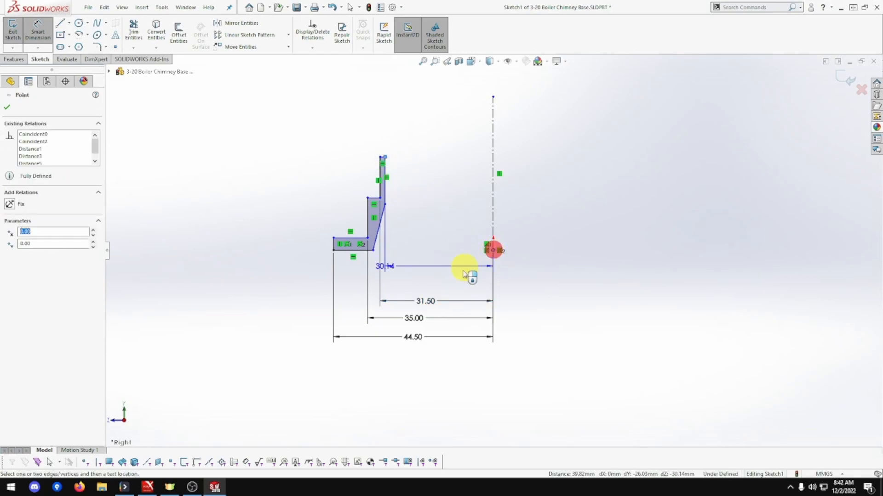
click(441, 284)
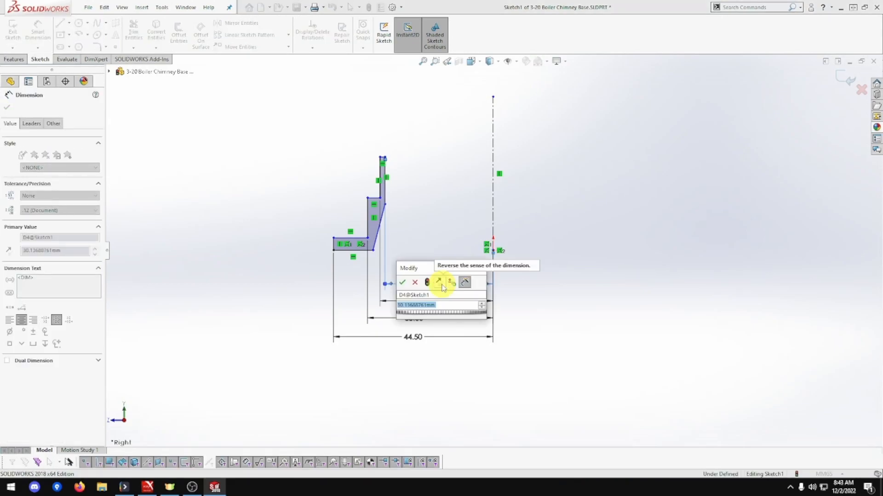
text(57)
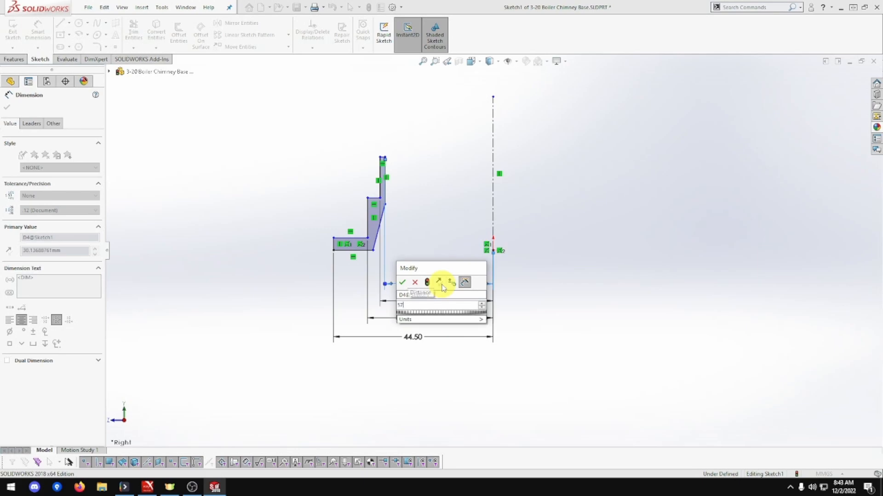
key(Return)
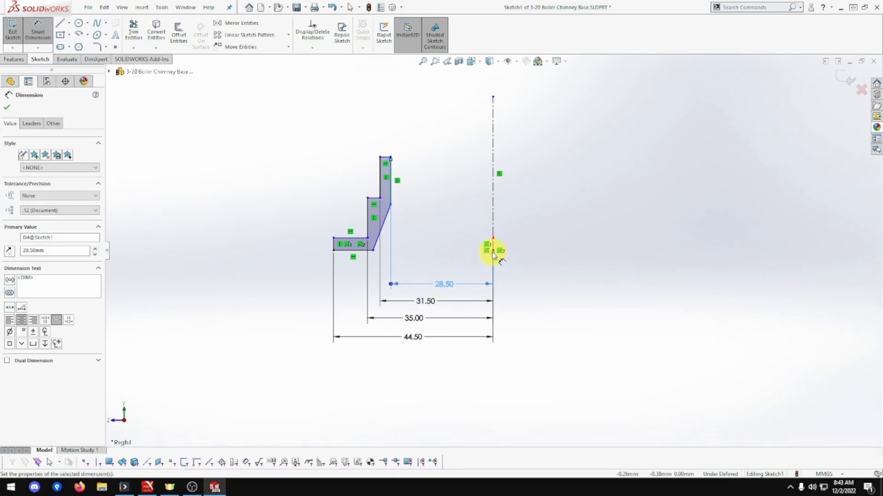
Step: Dimension the profile's bottom inner corner horizontally from the origin as 63/2 (31.50 mm), placing the dimension among the others below the profile
click(493, 250)
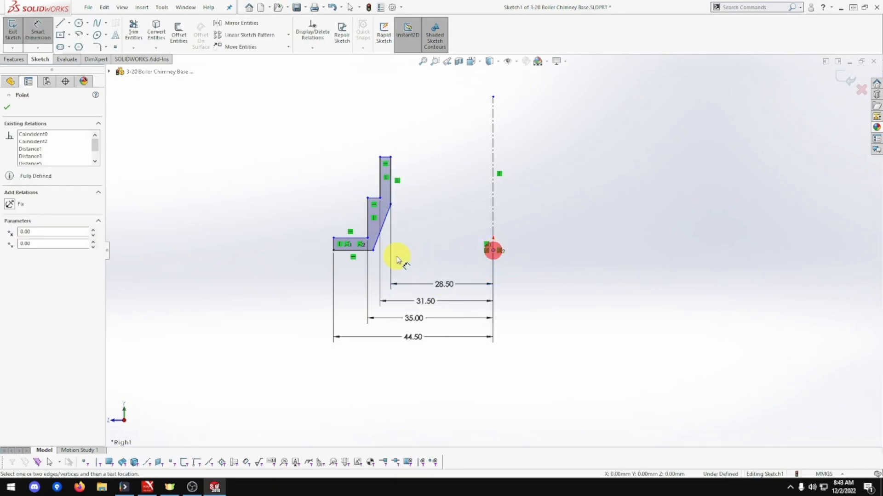
click(373, 250)
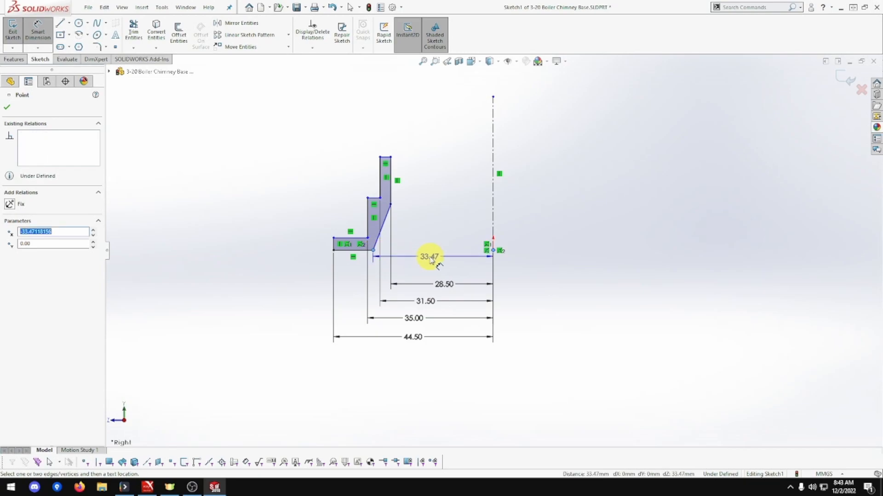
click(433, 313)
text(33)
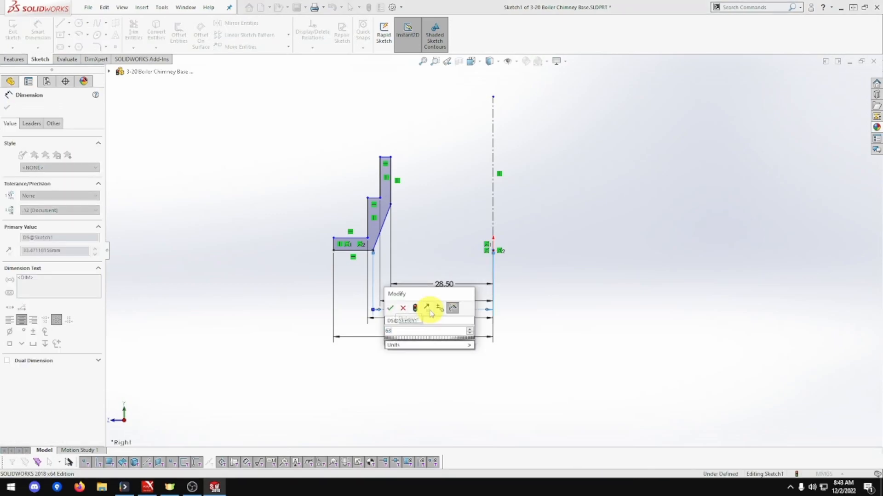
key(Return)
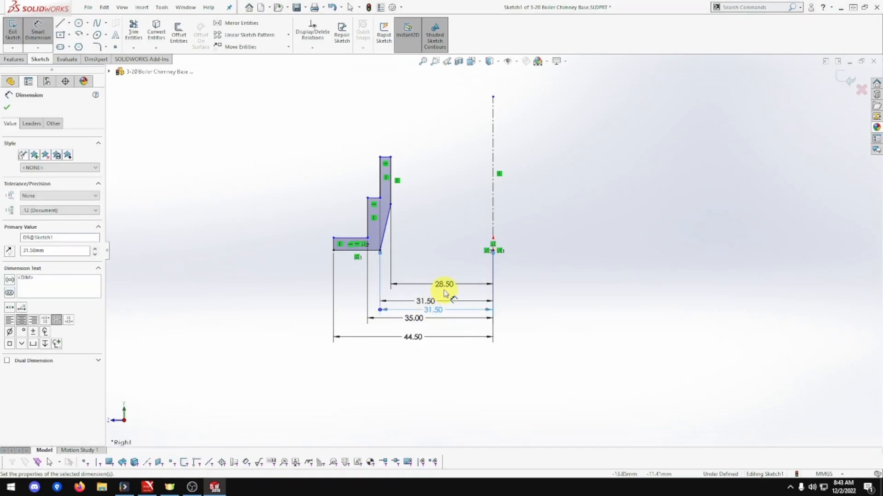
Step: Move the 28.50 and both 31.50 dimensions upward so the horizontal dimensions below the profile are spaced apart
drag(444, 285, 446, 268)
mouse_move(430, 299)
mouse_down()
mouse_move(435, 283)
mouse_move(438, 298)
mouse_up()
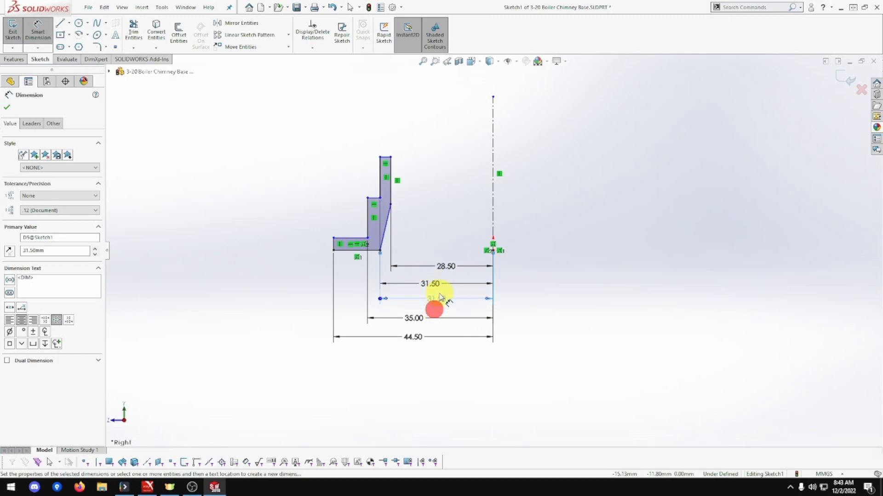
click(522, 293)
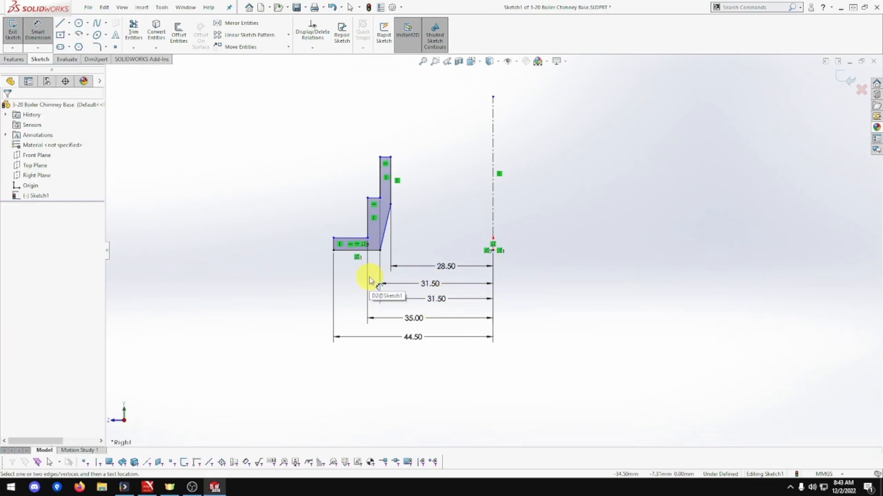
Step: Dimension the flange's thickness as 5 mm between its two outer corners, placing the dimension beside the flange
click(333, 245)
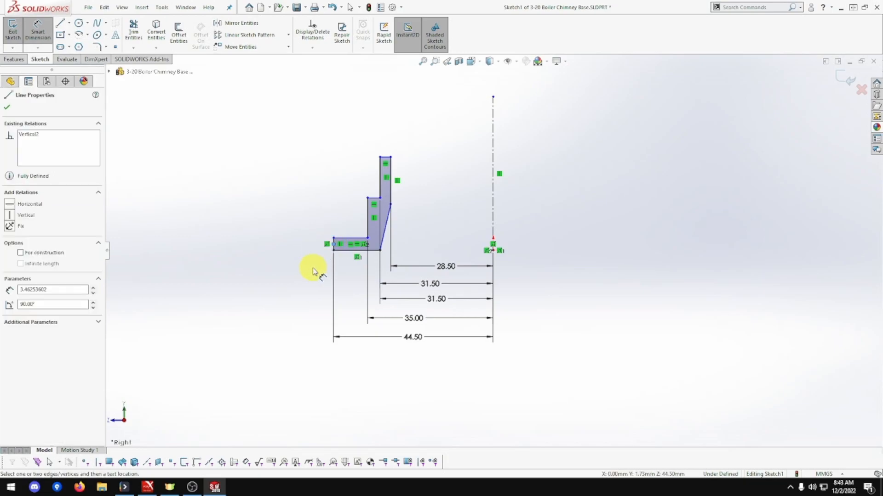
key(Escape)
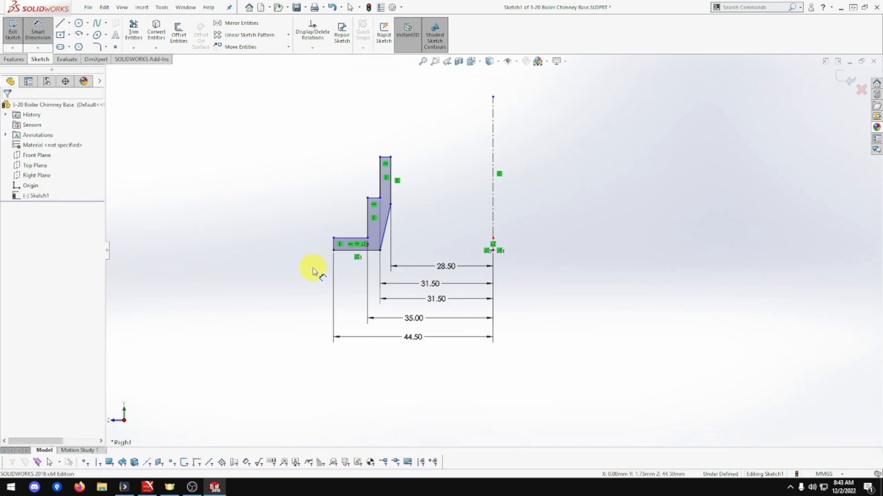
click(334, 250)
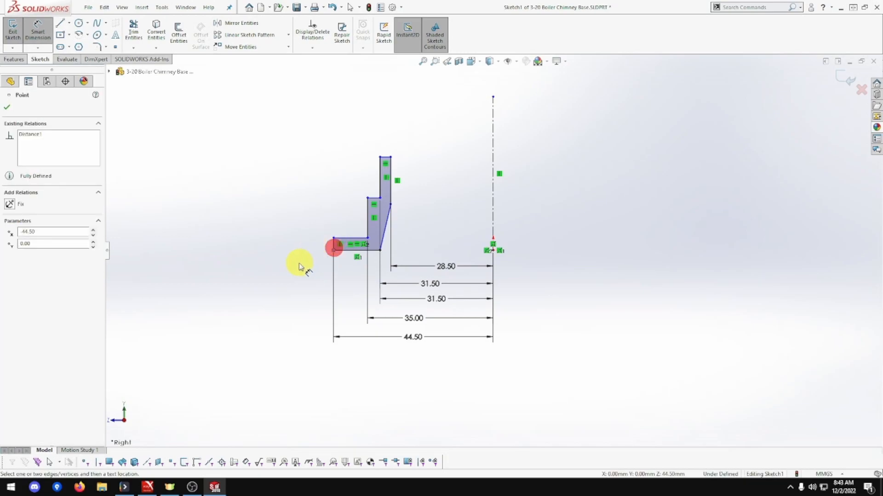
click(334, 244)
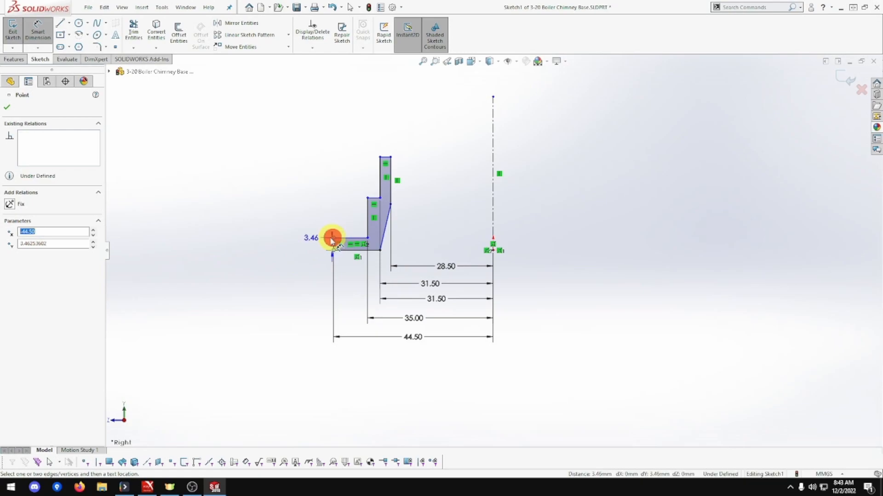
click(294, 274)
text(5)
key(Return)
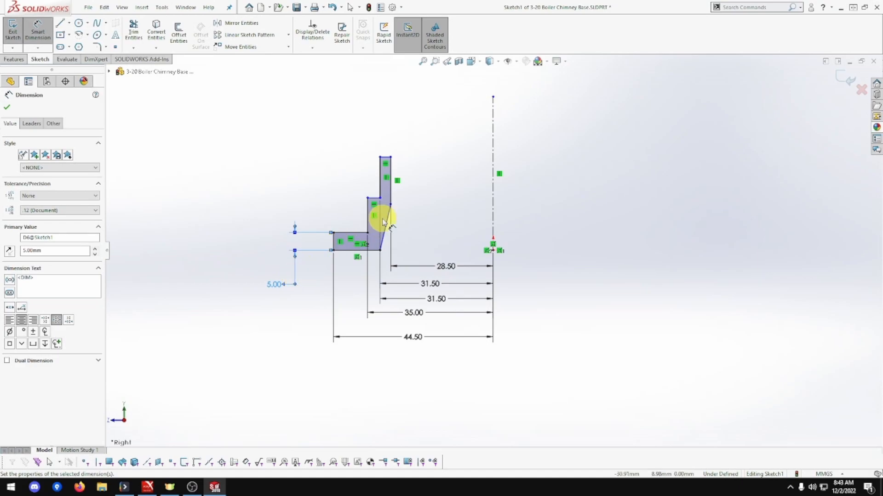
Step: Dimension the height of the lower step's outer wall as 16 mm
click(368, 215)
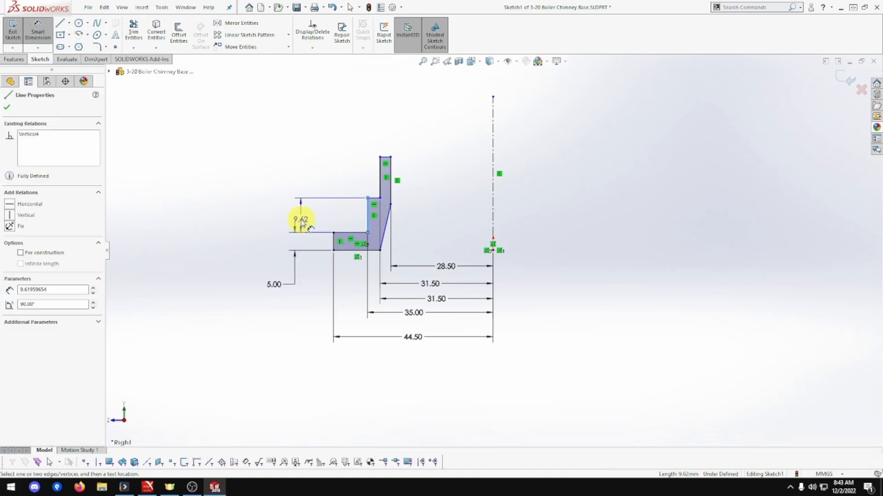
click(294, 218)
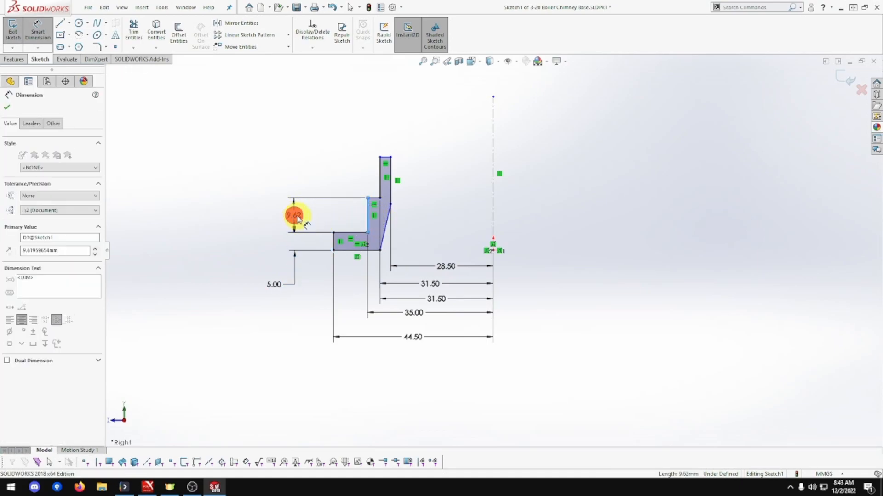
text(16)
key(Return)
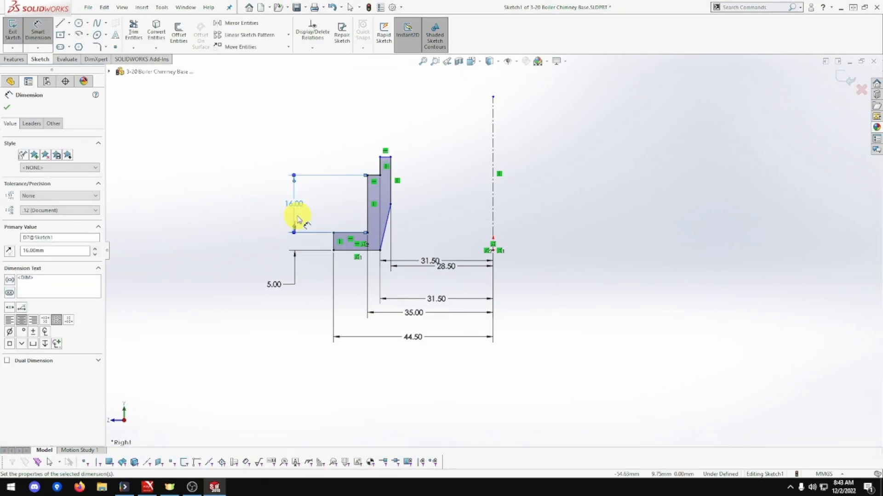
double_click(293, 204)
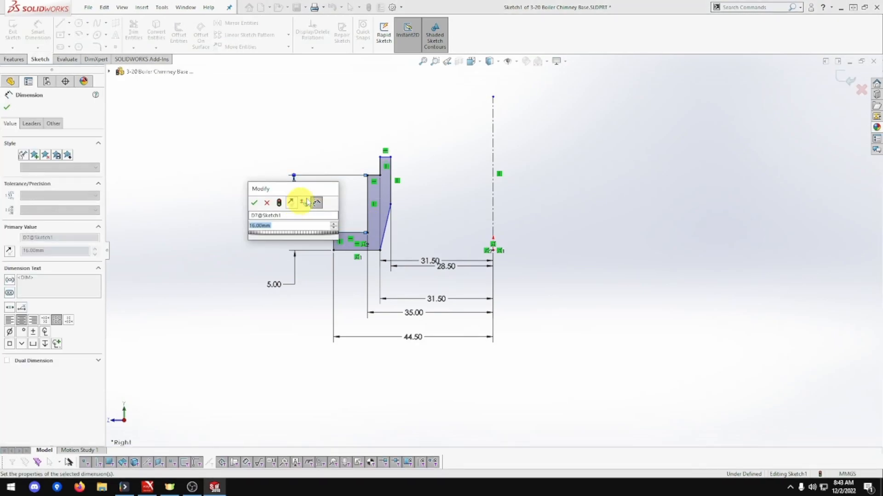
key(Return)
Step: Dimension the upper step's outer wall height as 16 mm and change the lower step's wall height to 20 mm
click(379, 164)
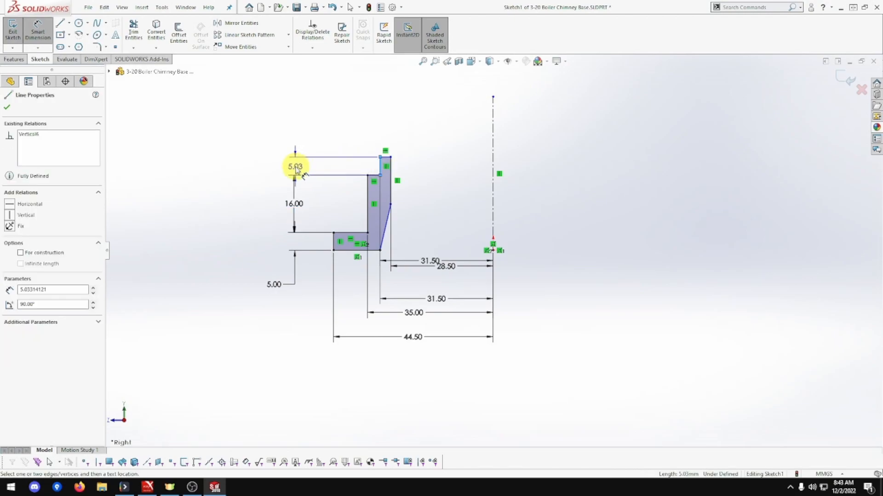
click(295, 164)
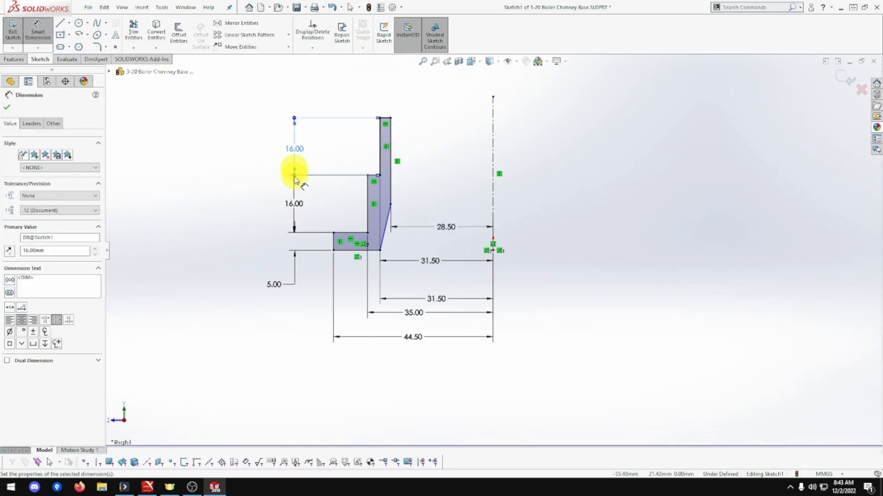
double_click(294, 203)
text(20)
key(Return)
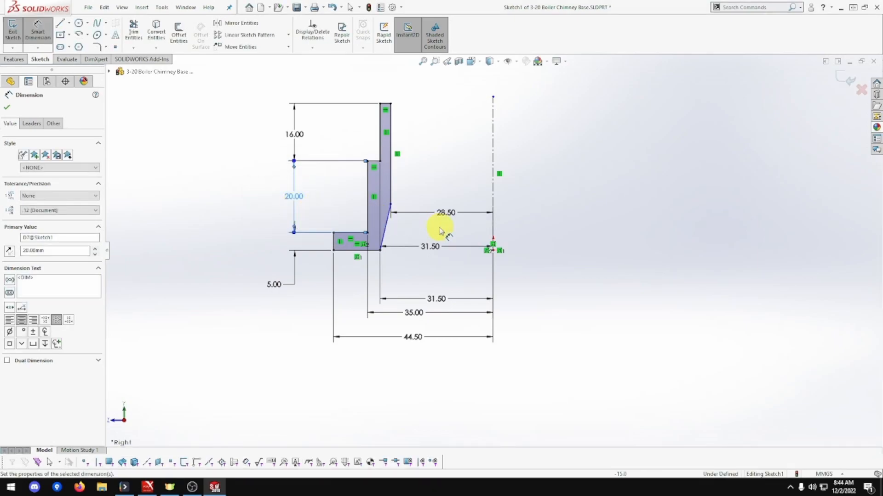
Step: Dimension the vertical height between the ends of the tapered inner line as 22 mm, placing the dimension beyond the centerline
click(391, 204)
click(380, 250)
click(526, 233)
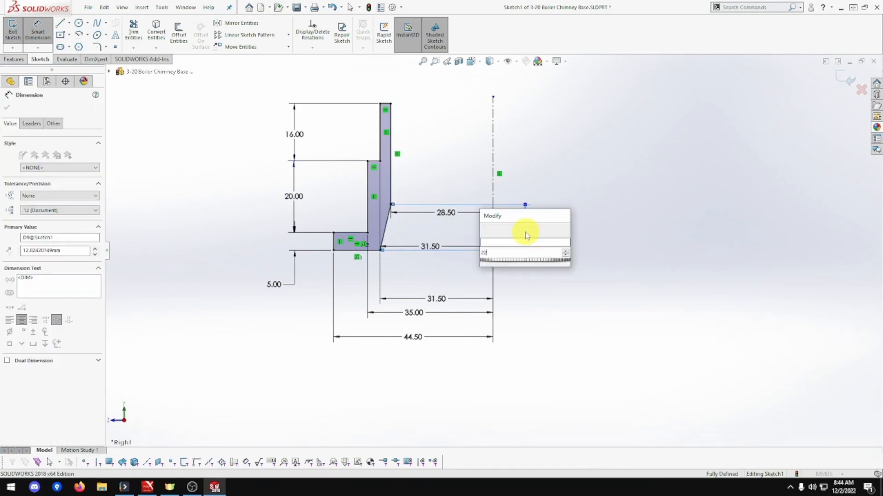
text(22)
key(Return)
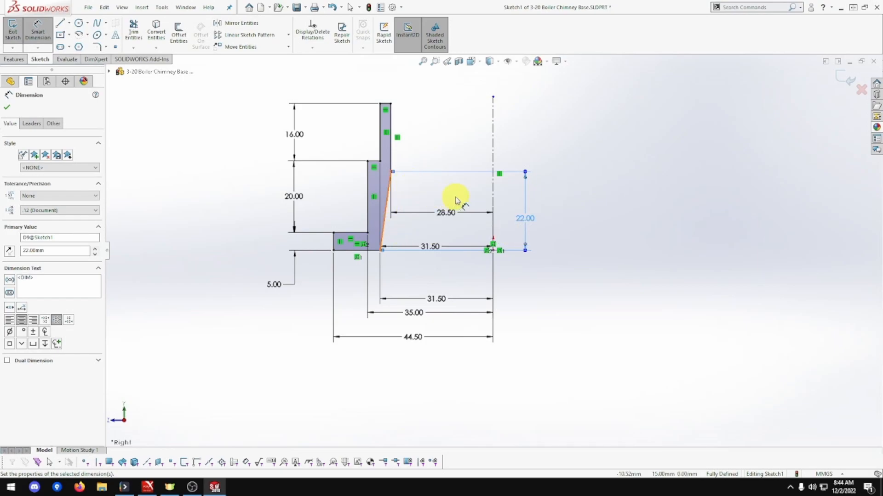
key(Escape)
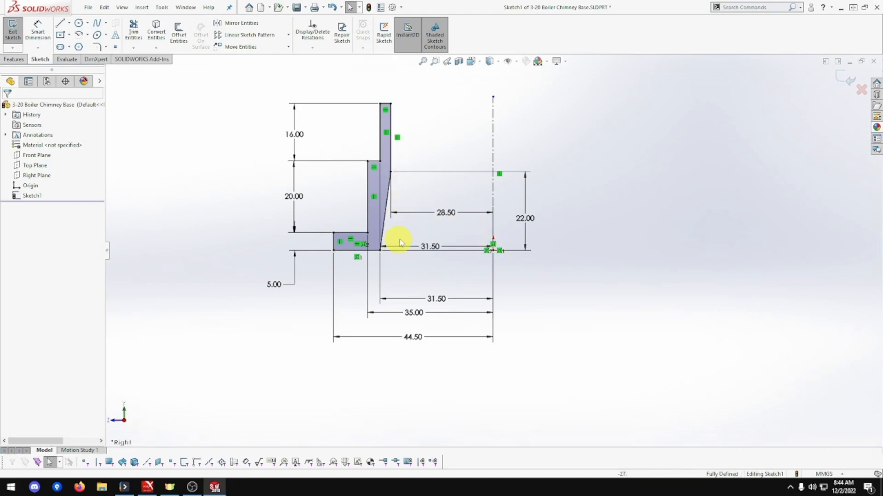
click(391, 155)
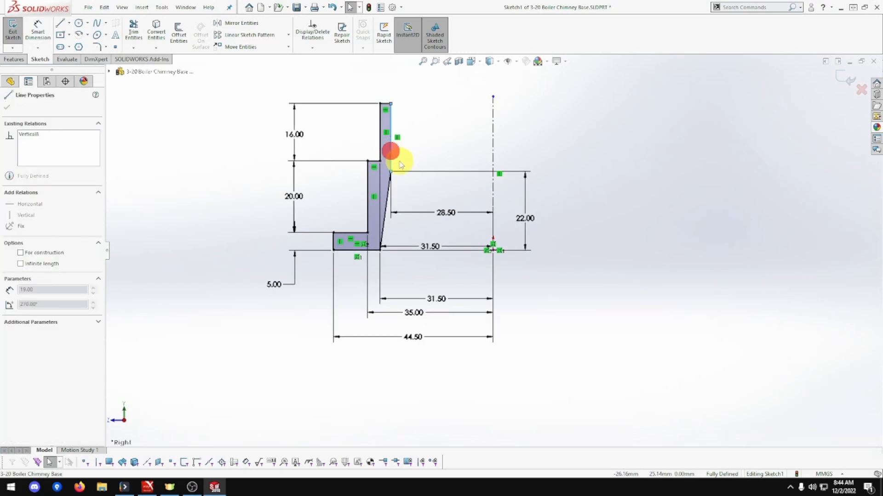
click(453, 150)
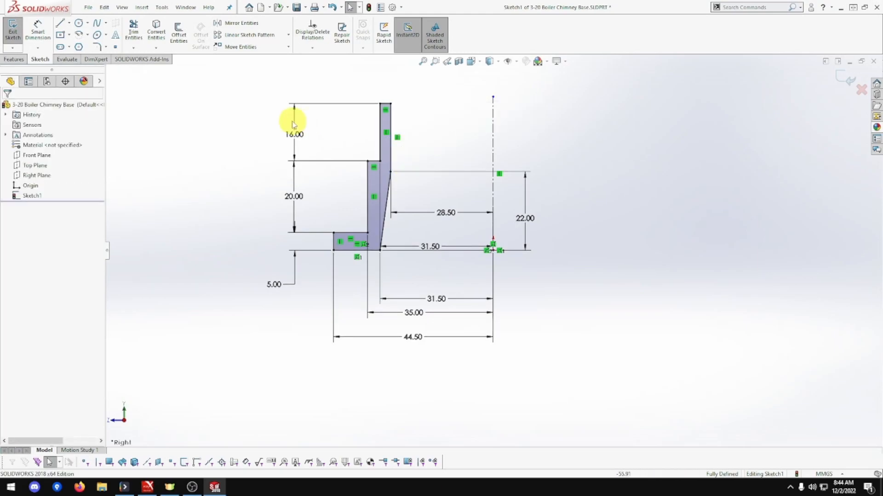
Step: Revolve the stepped profile 360 degrees around the vertical centerline
click(15, 59)
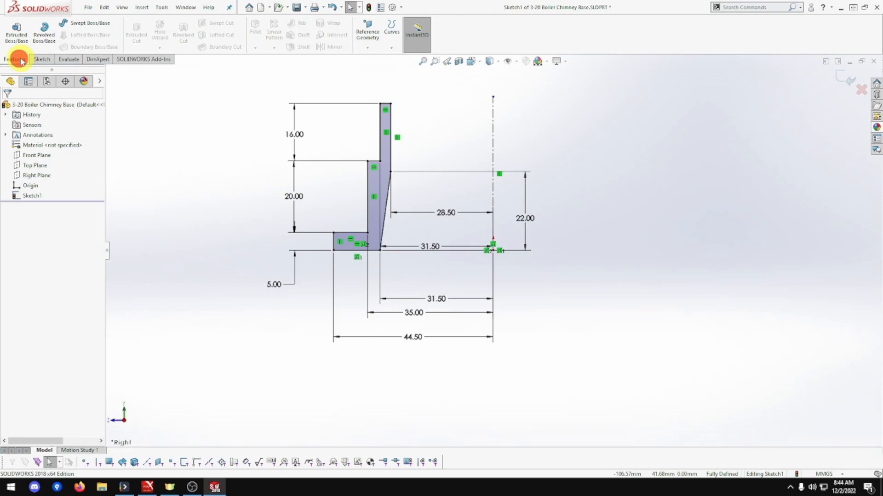
click(44, 36)
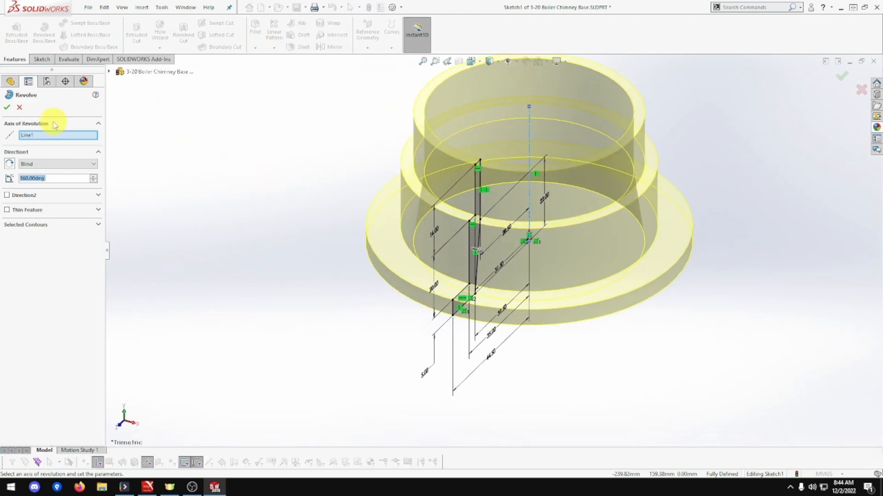
click(7, 109)
click(266, 181)
Step: View the flange's upper face straight on and start a new sketch on it
middle_drag(292, 182, 332, 174)
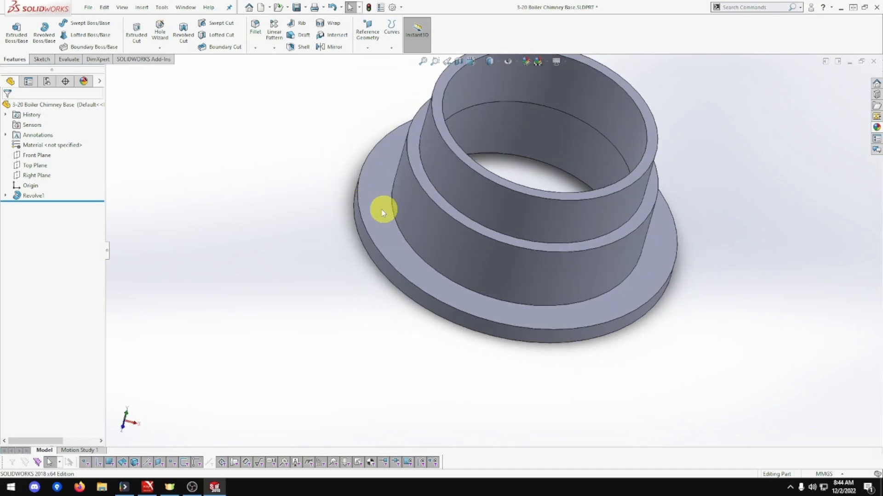
middle_drag(380, 221, 489, 209)
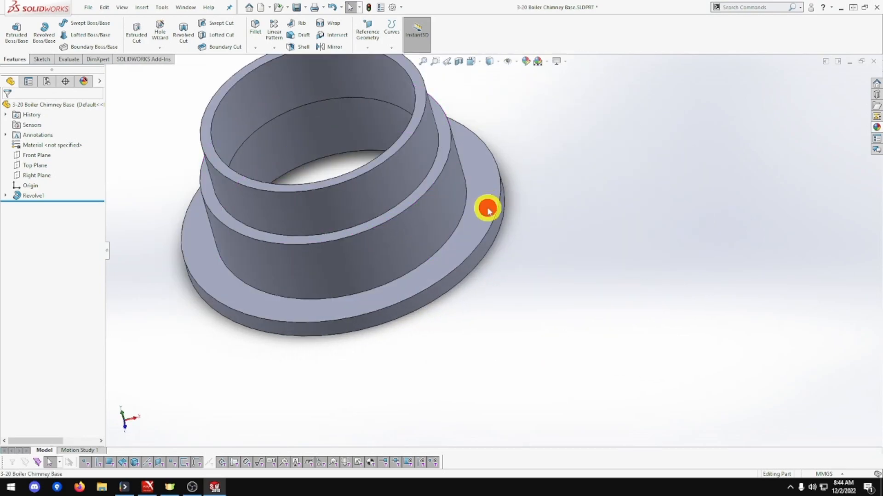
right_click(486, 207)
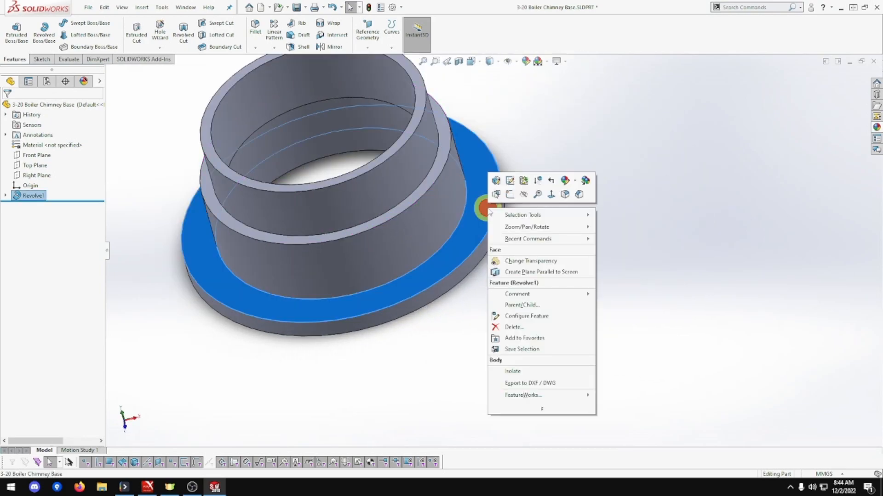
click(551, 195)
right_click(625, 184)
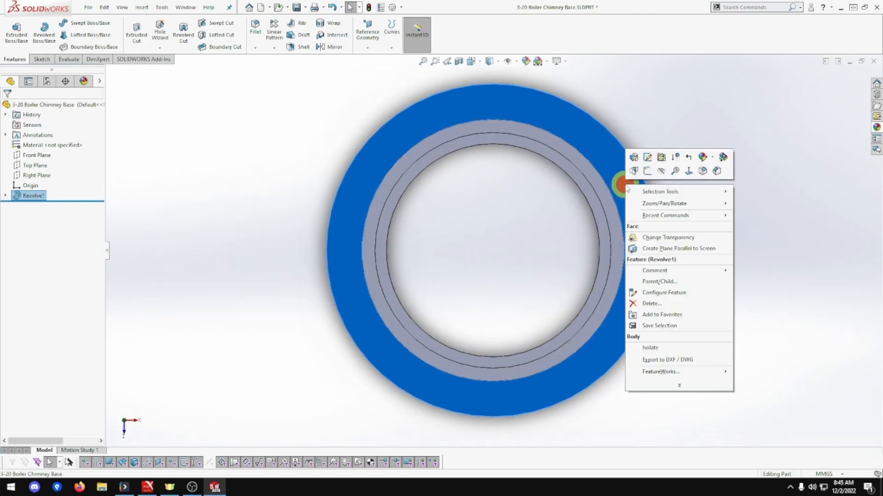
click(647, 175)
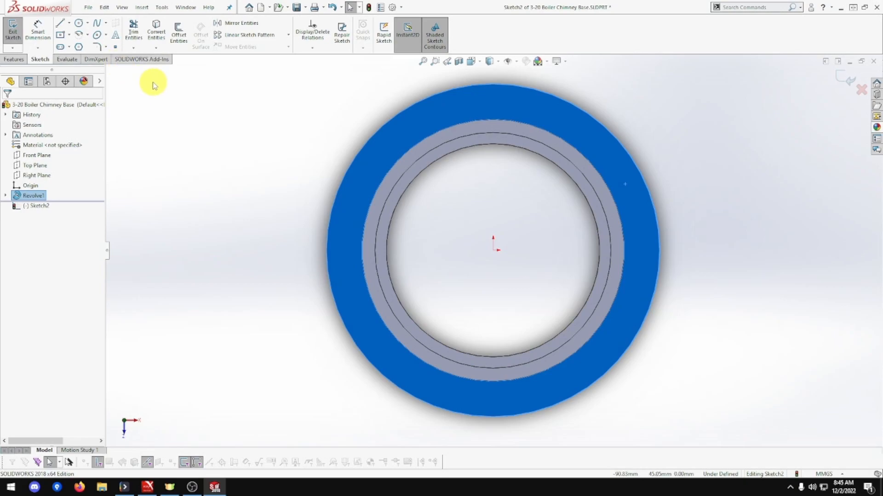
Step: Draw a circle about 6.3 mm in diameter on the flange, horizontally level with the origin and about 40 mm from it
click(79, 23)
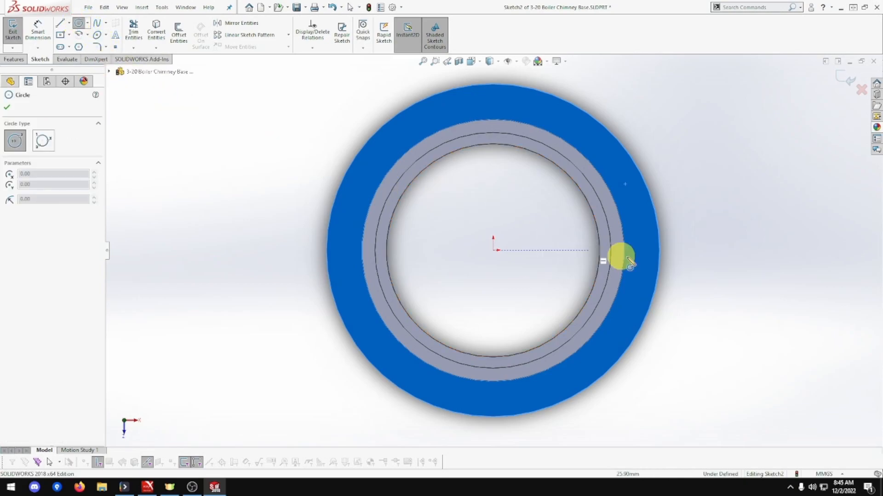
click(643, 252)
click(651, 260)
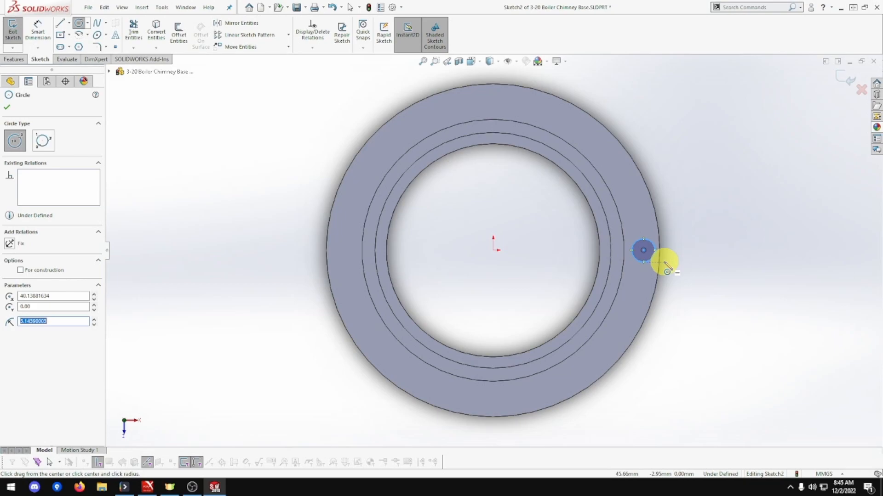
Step: Dimension the flange circle's diameter as 6 mm, placing the dimension outside the flange
click(36, 32)
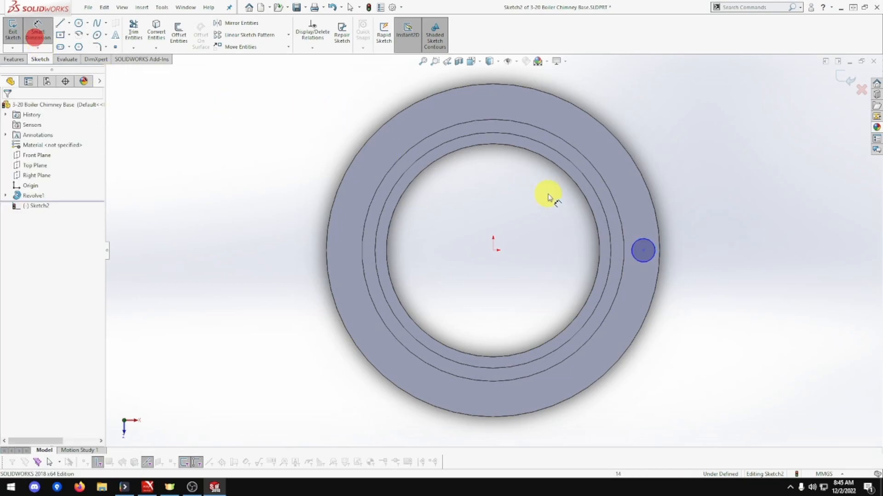
click(649, 241)
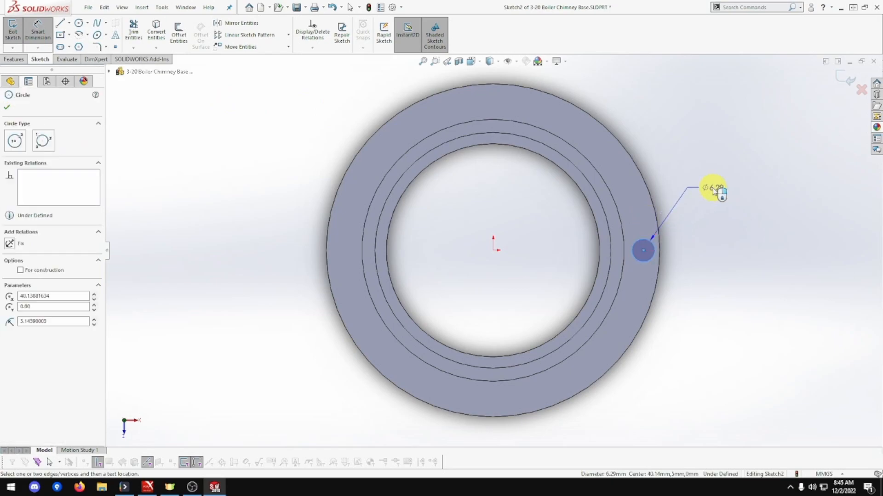
click(714, 192)
text(6)
key(Return)
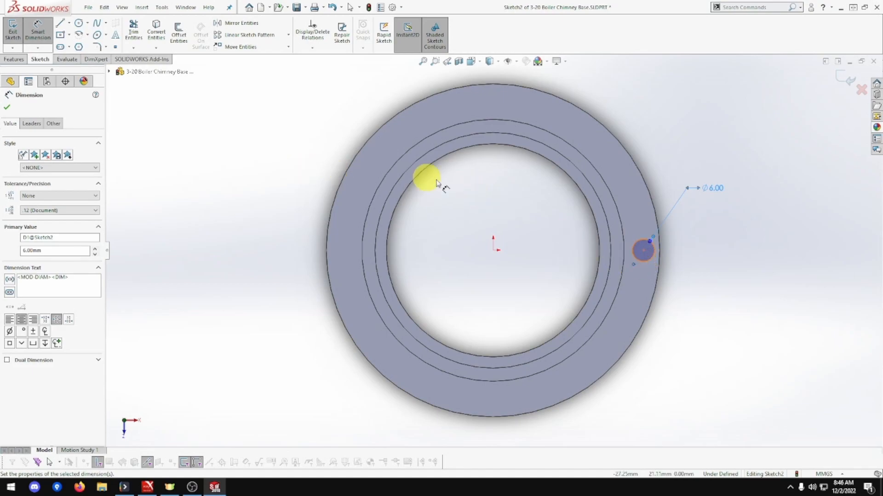
click(623, 239)
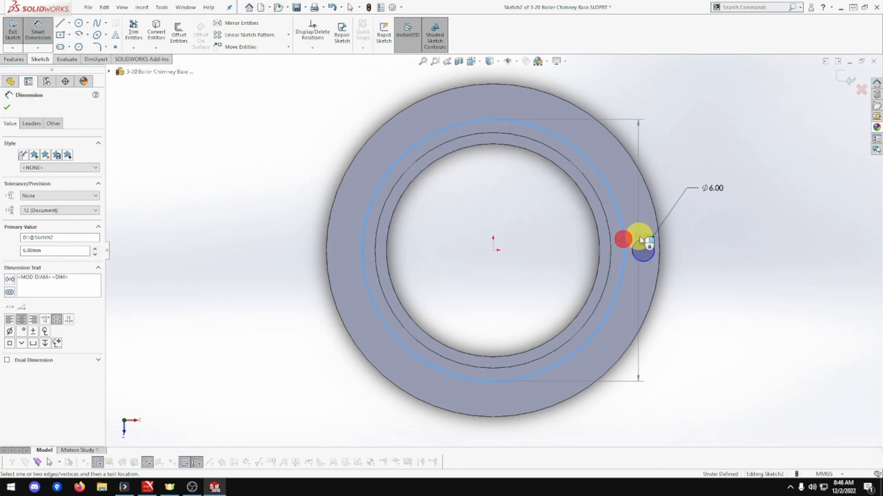
click(659, 233)
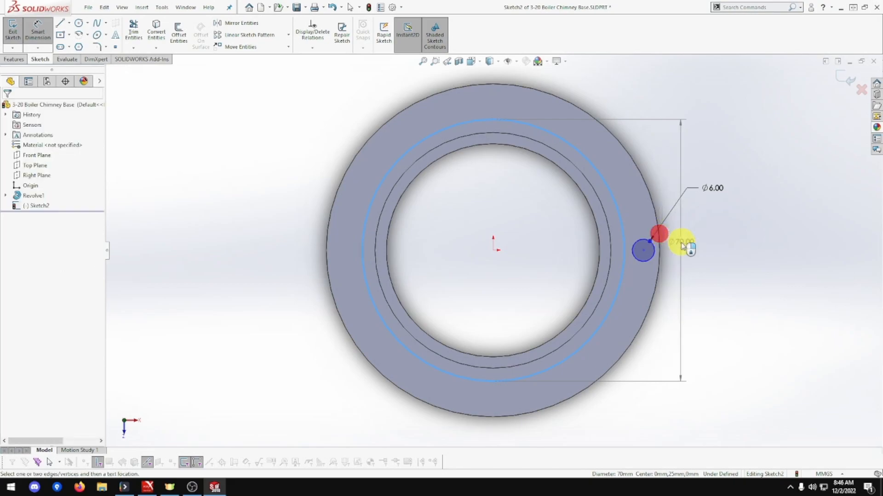
click(660, 252)
key(Escape)
click(685, 258)
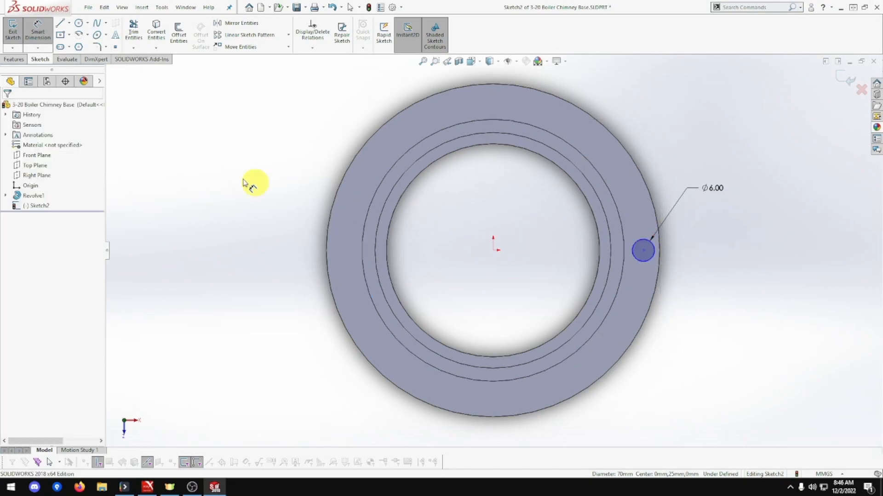
Step: Draw a horizontal centerline about 9.5 mm long across the flange, from the step's edge through the circle's centre to the outer rim
click(69, 23)
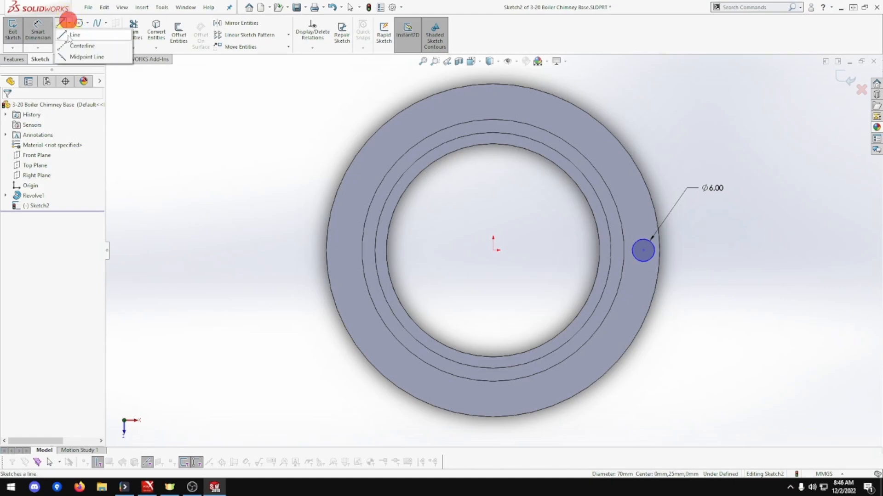
click(69, 45)
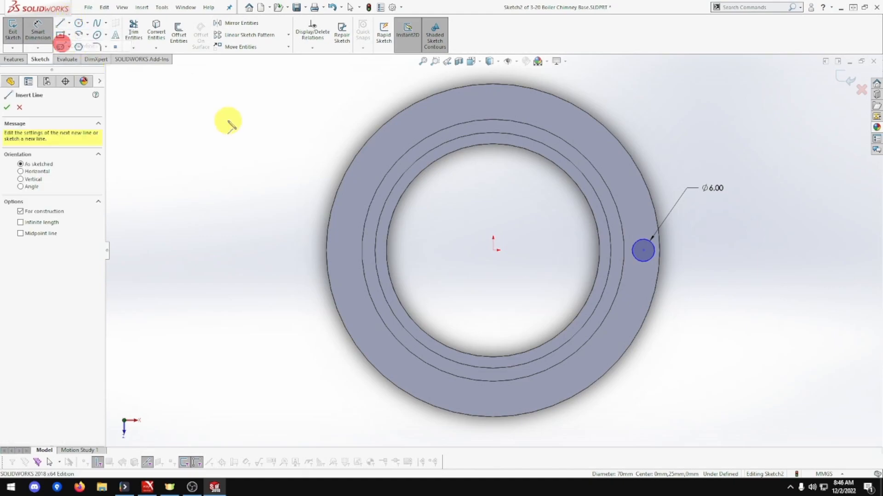
click(625, 250)
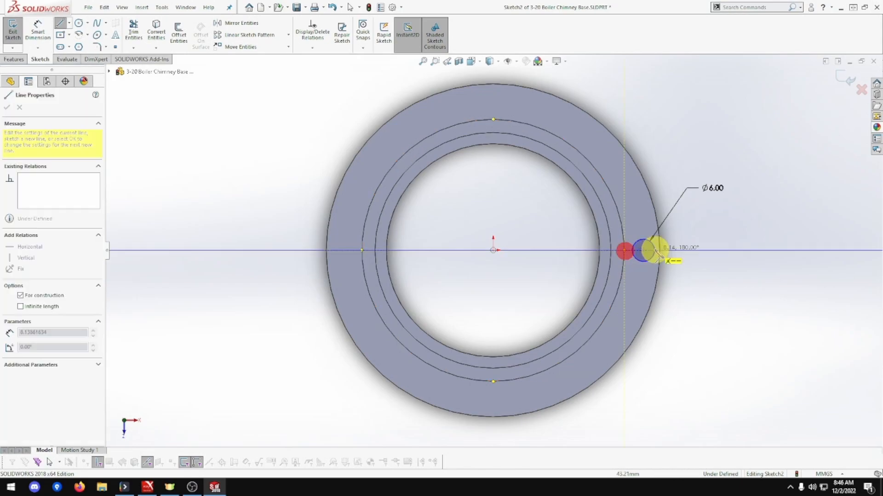
key(Escape)
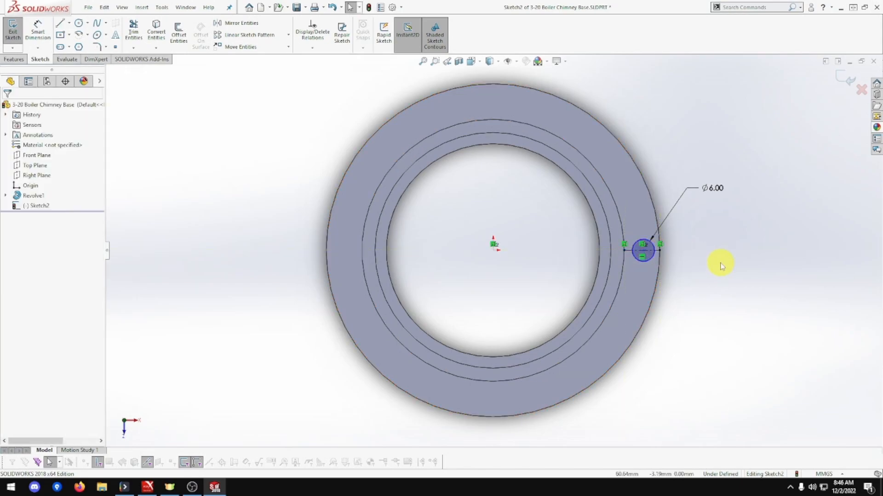
Step: Move the 6 mm circle horizontally off the centerline to just outside the flange, its centre about 49 mm from the origin
scroll(717, 258, down, 3)
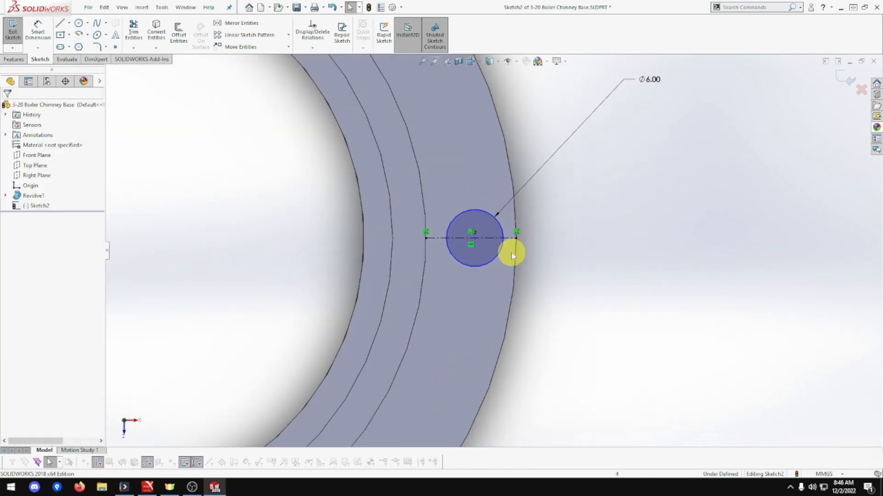
click(500, 252)
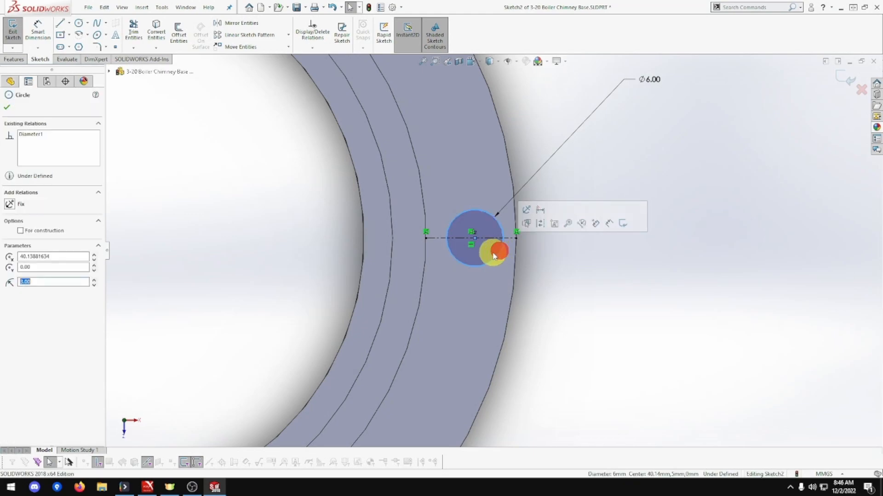
drag(476, 242, 560, 239)
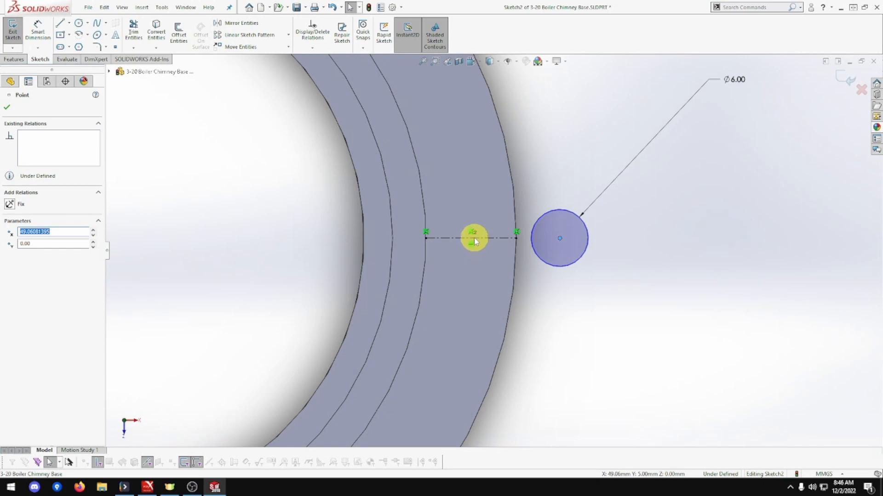
Step: Check the length of the flange centerline with Smart Dimension without placing a dimension
click(40, 46)
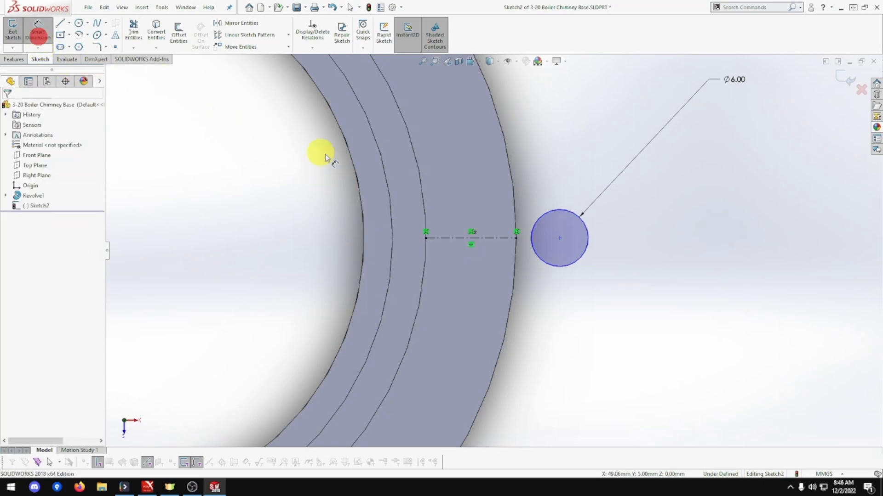
click(452, 239)
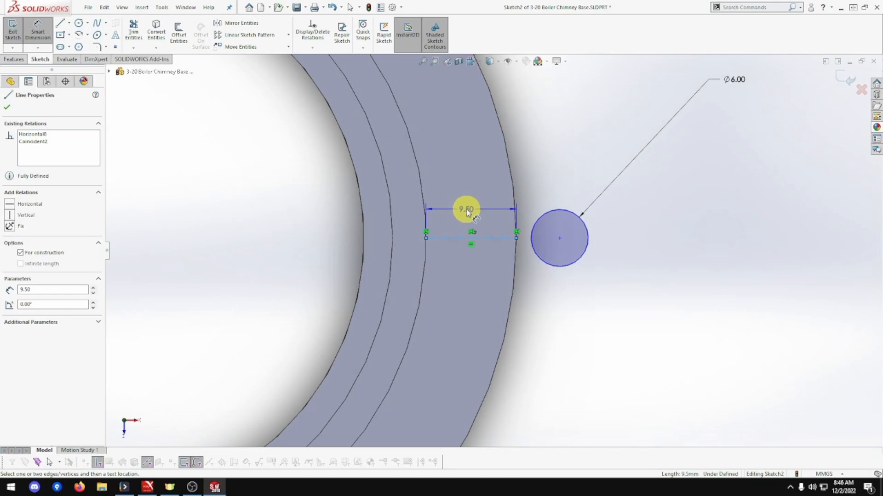
key(Escape)
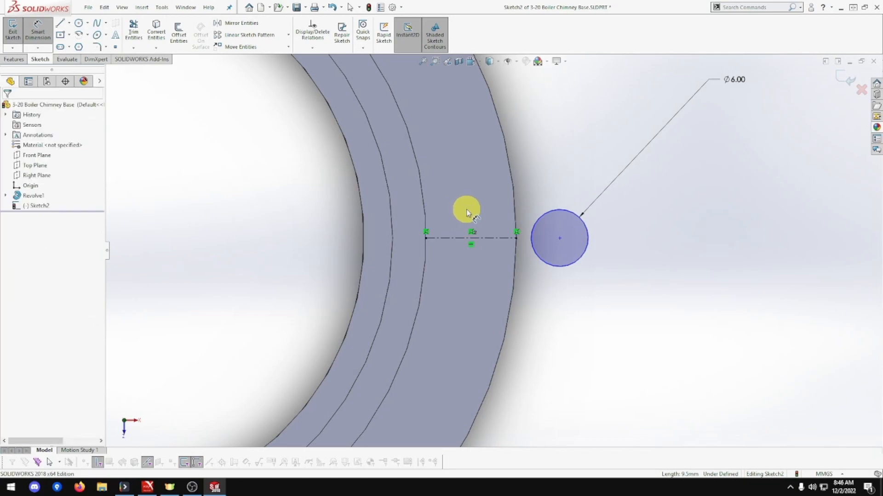
Step: Dimension the horizontal distance from the centerline's inner endpoint to the circle's centre as 9.5/2 mm
click(426, 238)
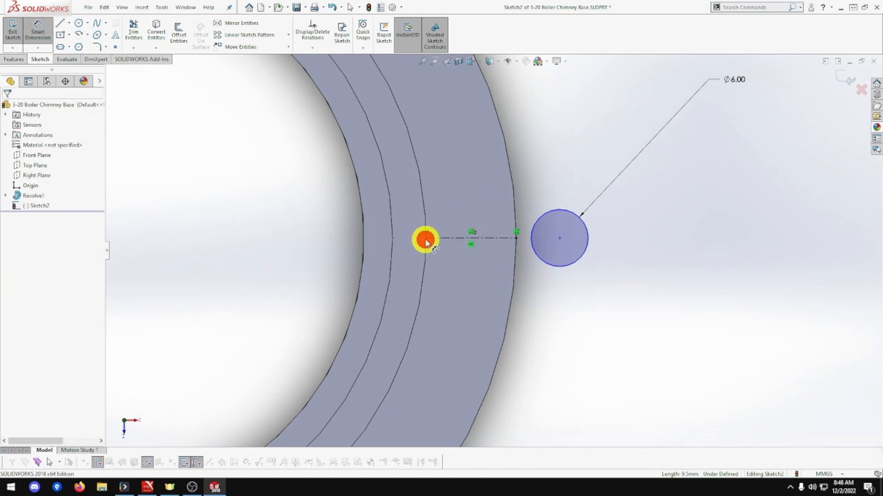
click(559, 239)
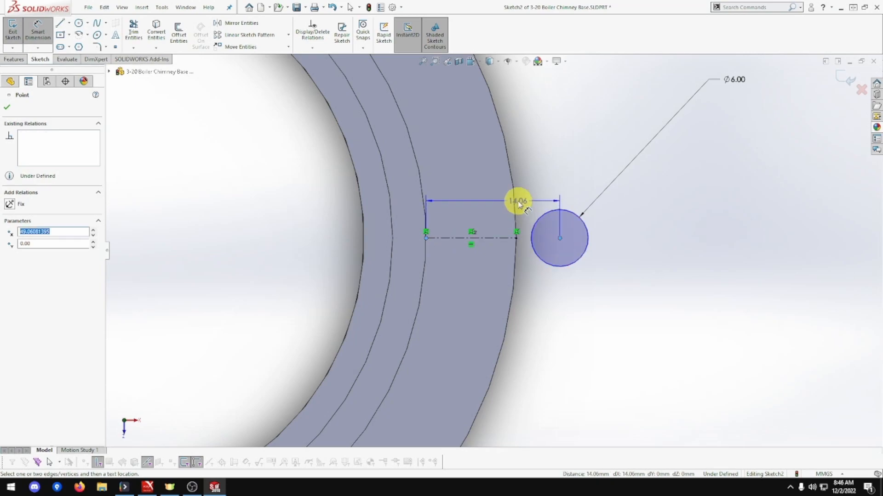
click(486, 198)
text(9.5/2)
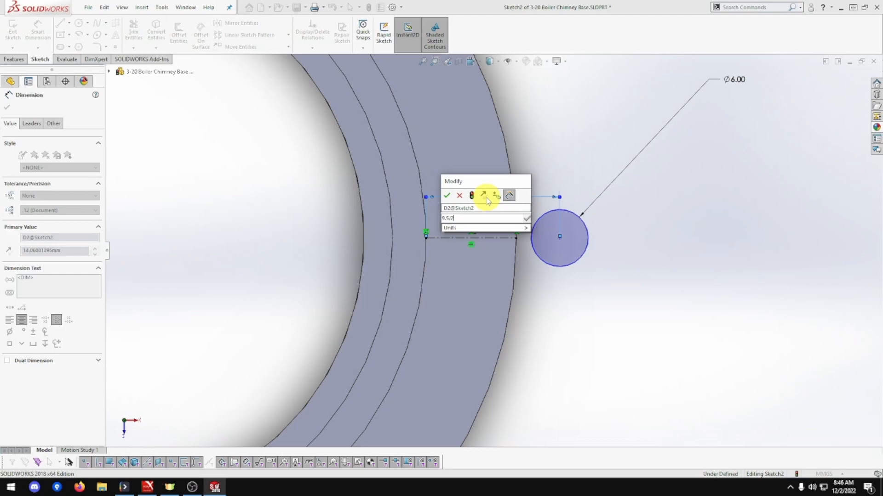
key(Return)
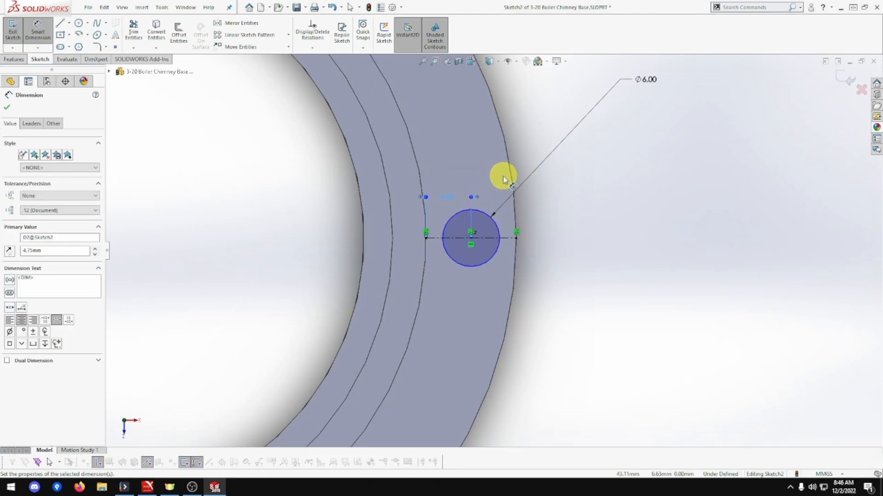
key(Escape)
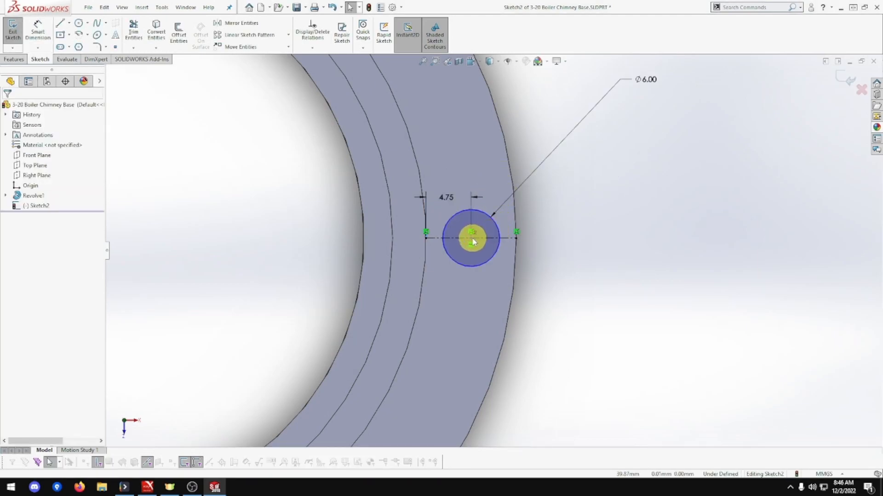
Step: Add a horizontal relation between the circle's centre and the origin
click(496, 226)
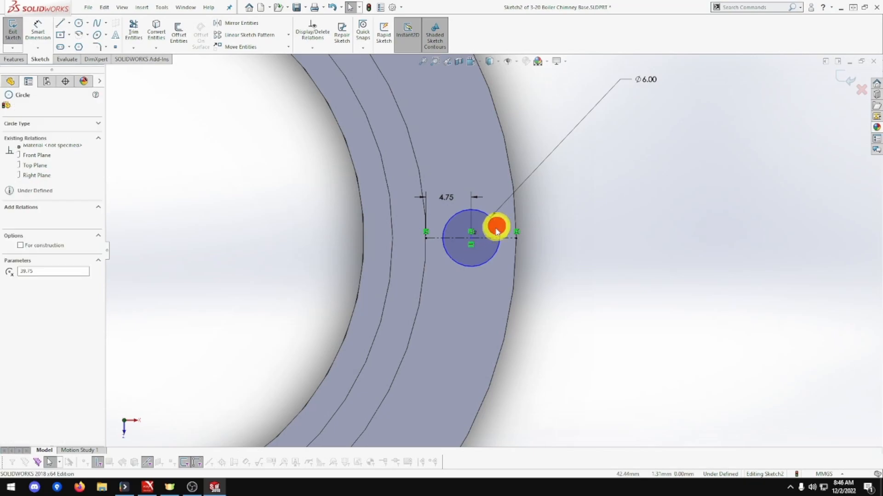
click(471, 239)
scroll(457, 242, down, 3)
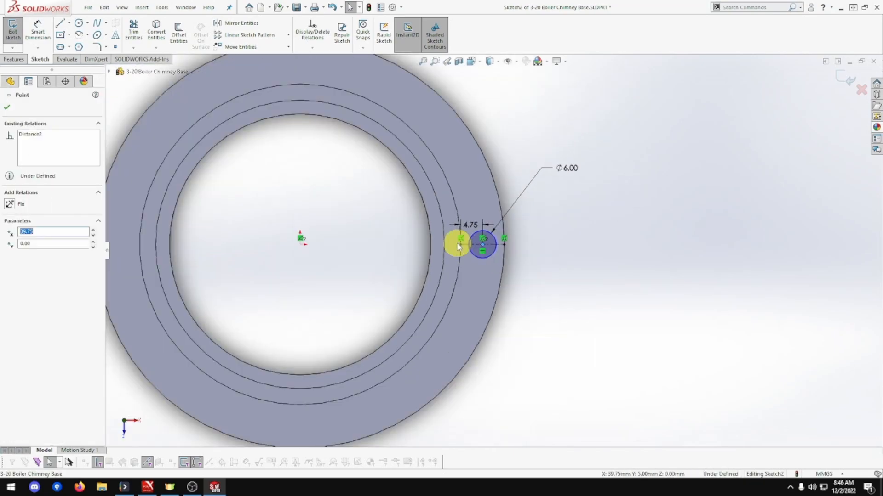
ctrl+click(301, 246)
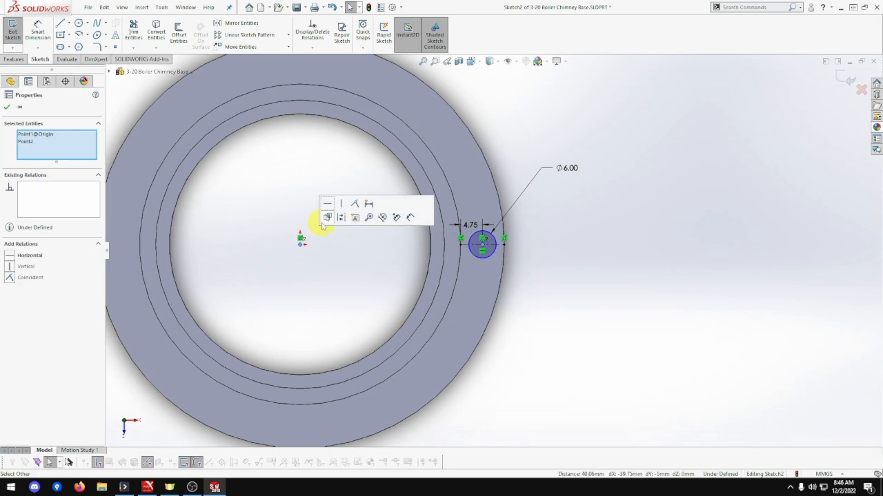
click(327, 204)
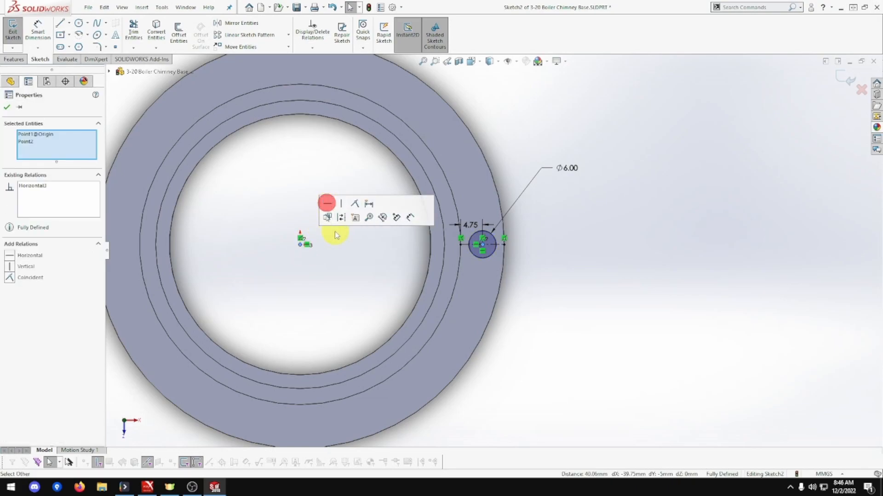
Step: Add a driven dimension for the horizontal distance from the origin to the circle's centre, placing it below the circle
key(z)
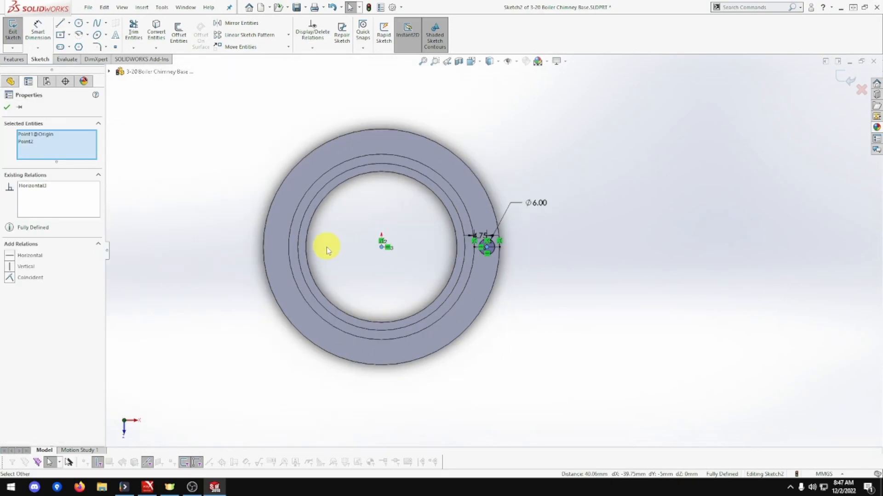
scroll(454, 252, up, 3)
scroll(436, 248, down, 1)
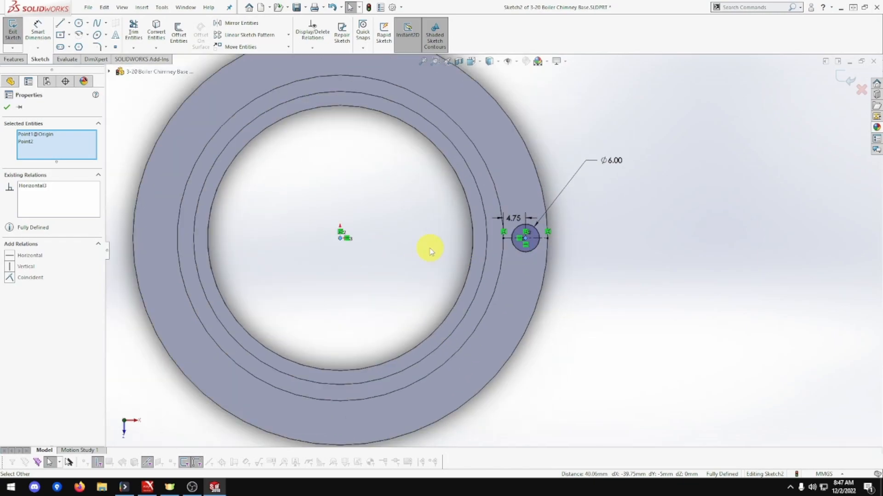
click(39, 30)
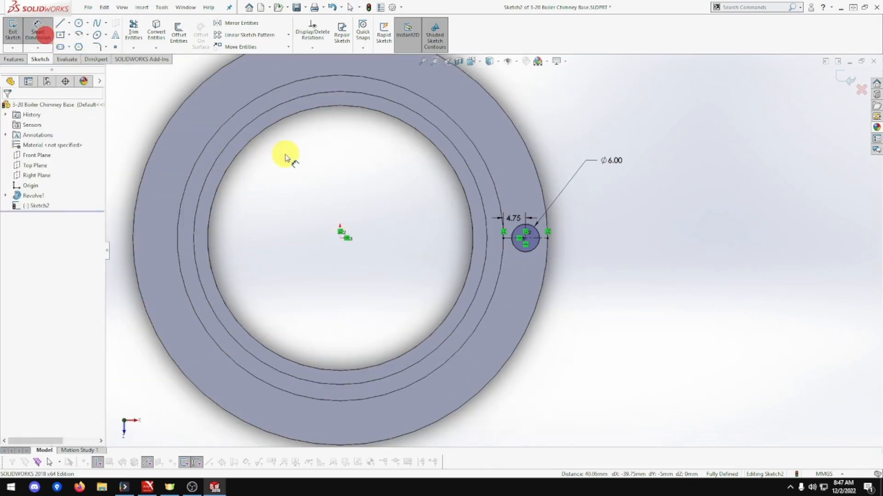
click(341, 238)
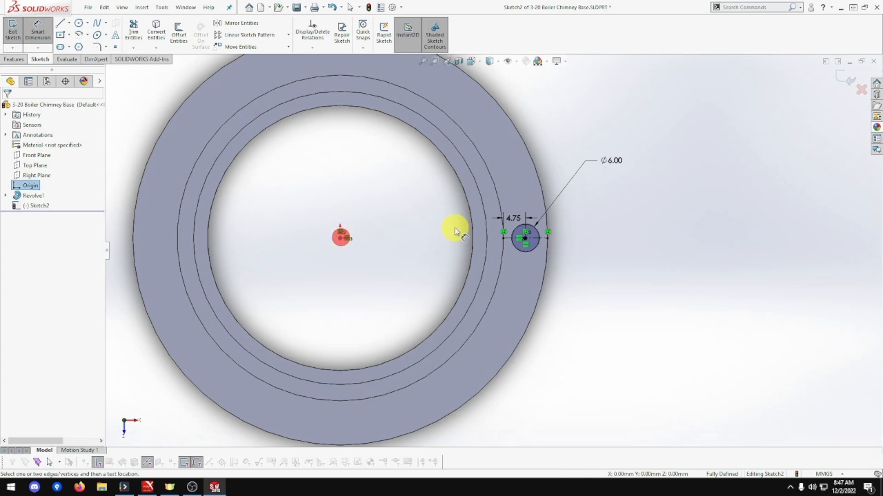
click(540, 236)
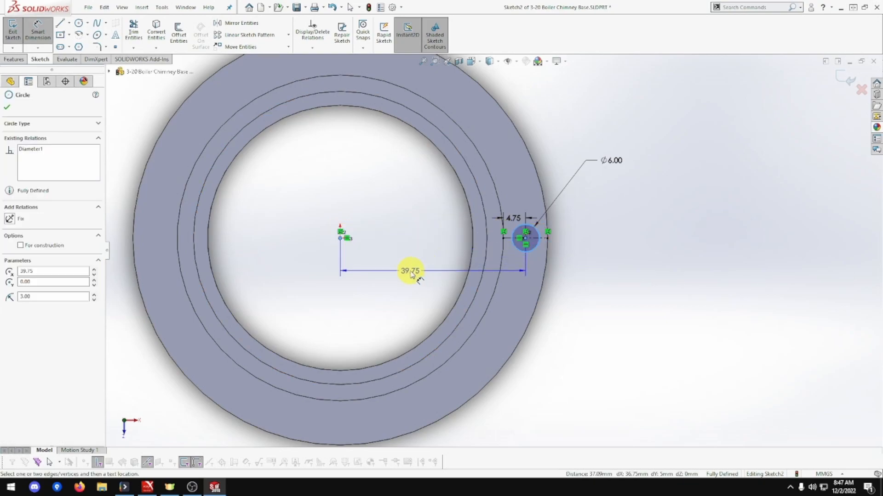
click(408, 272)
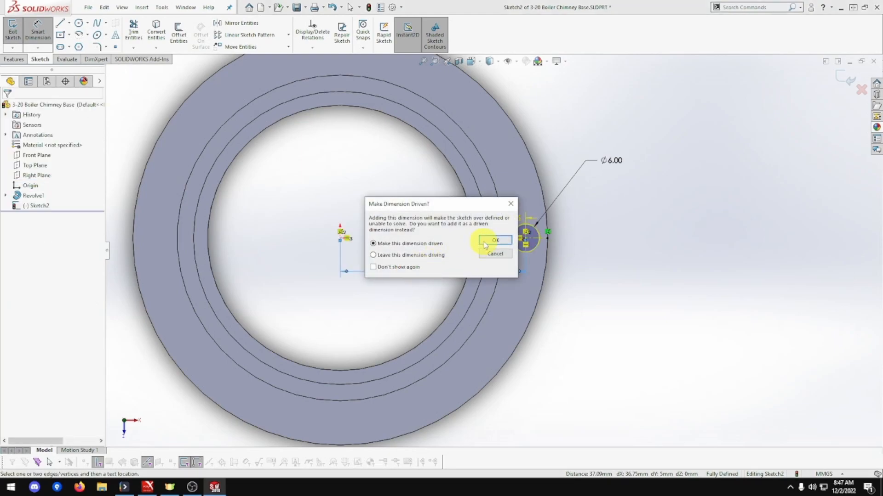
click(485, 241)
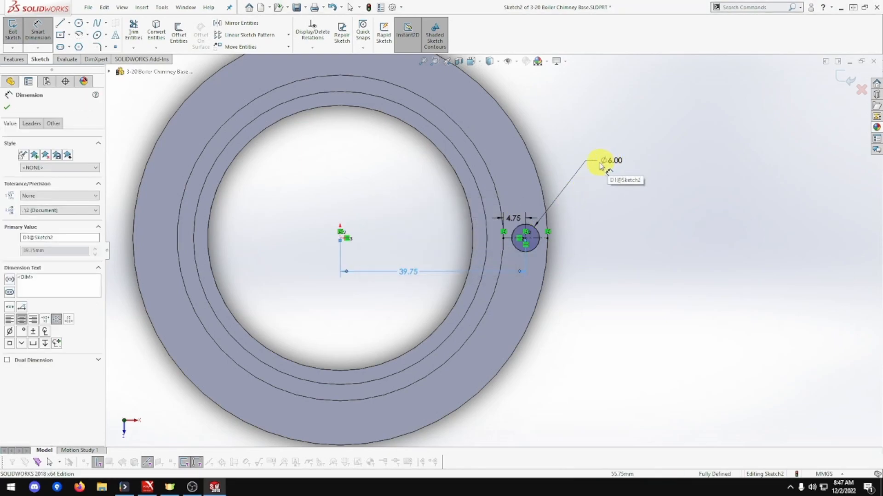
Step: Delete the 4.75 mm dimension between the centerline's inner endpoint and the circle's centre
click(520, 219)
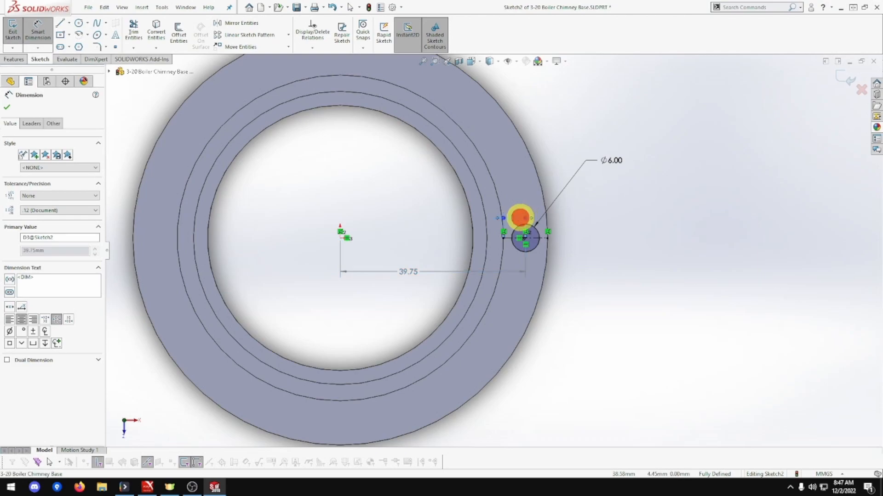
click(524, 220)
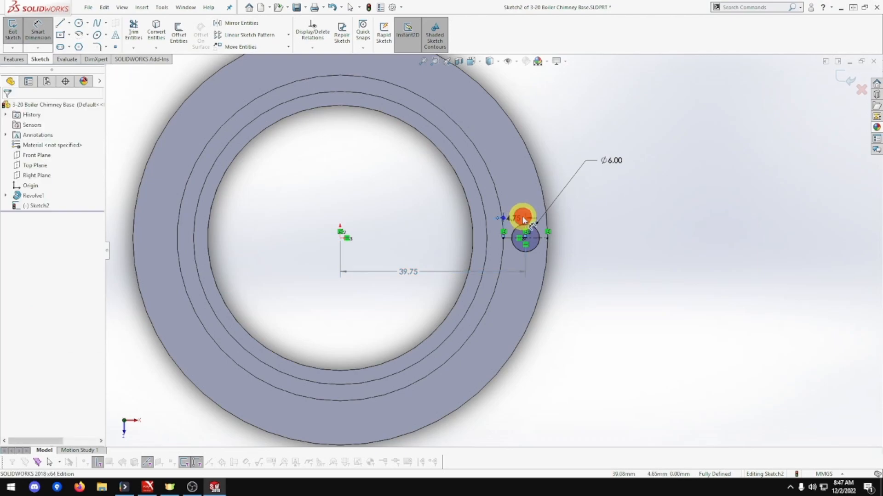
click(527, 215)
key(Delete)
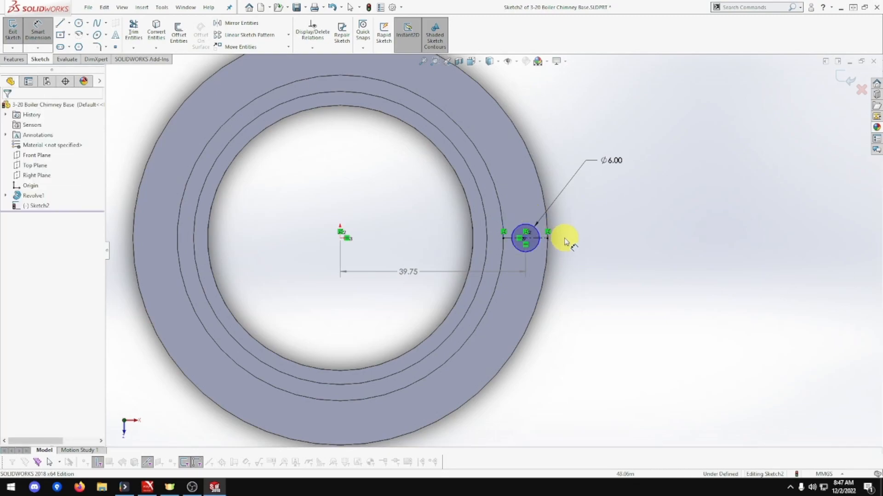
Step: Delete the flange centerline and the driven distance dimension between the origin and the circle's centre
click(546, 239)
key(Delete)
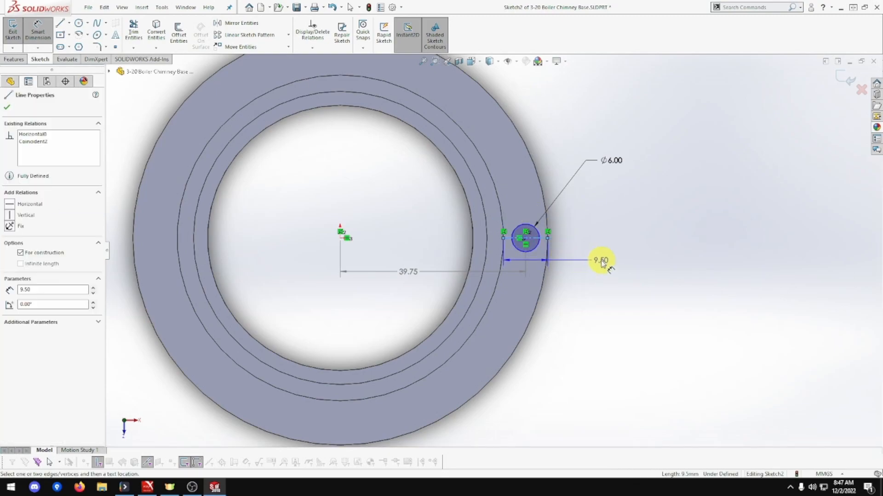
key(Escape)
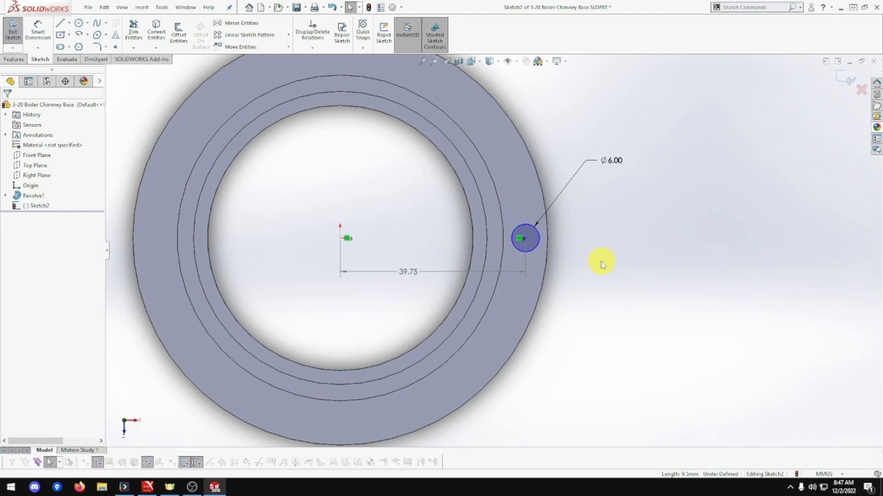
click(426, 273)
key(Delete)
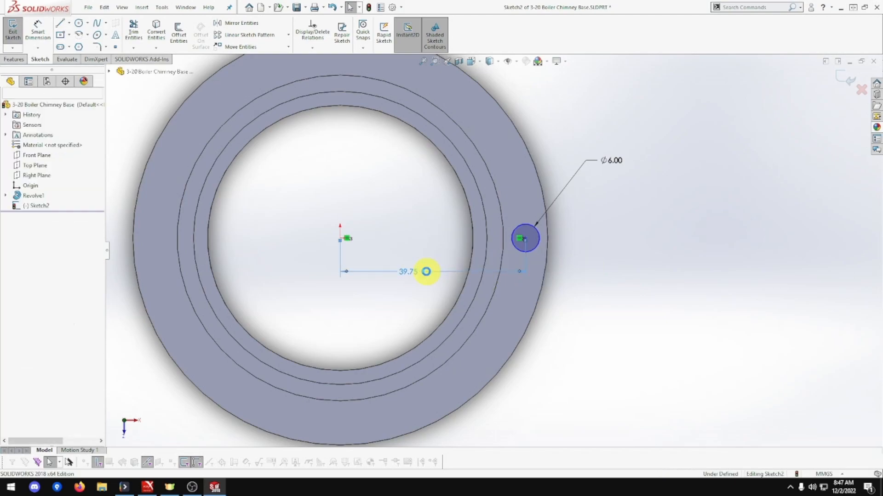
Step: Add a driving dimension between the origin and the circle's centre, keeping the existing distance and placing it below the circle
click(37, 32)
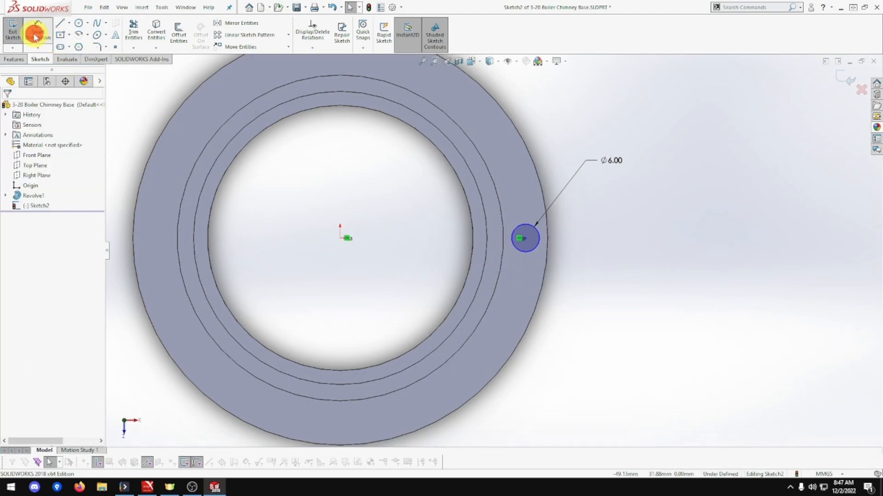
click(340, 239)
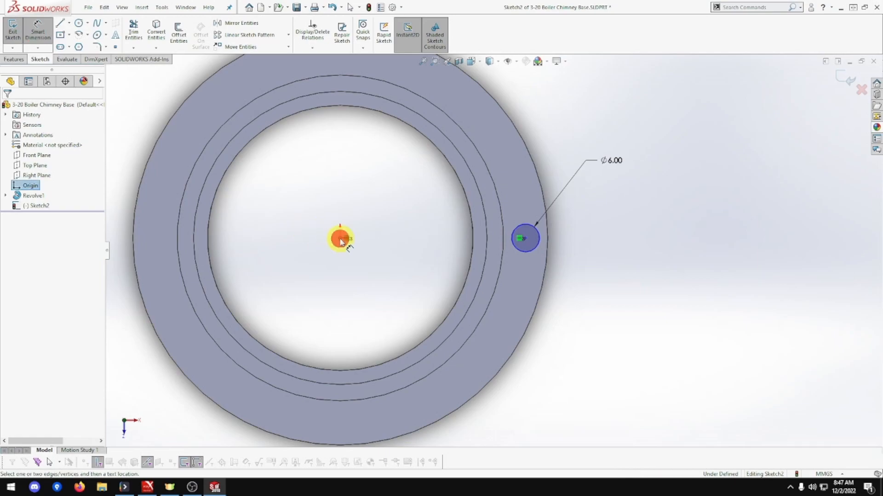
click(525, 242)
click(421, 270)
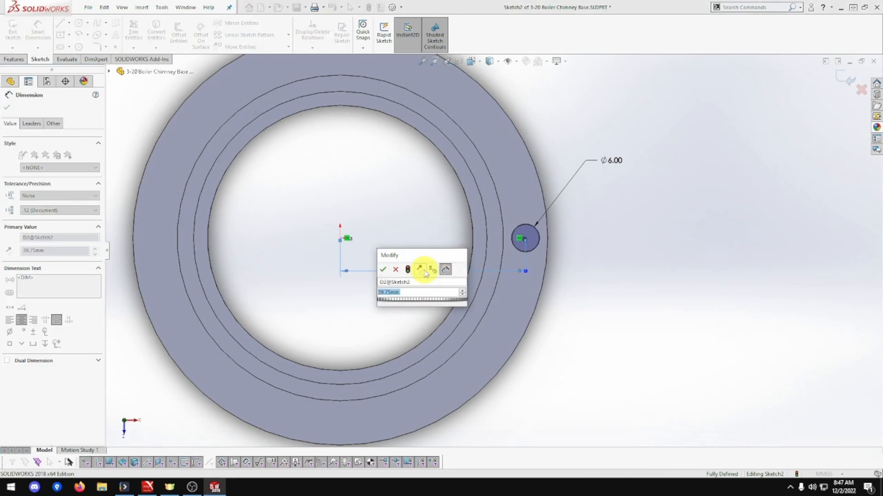
key(Return)
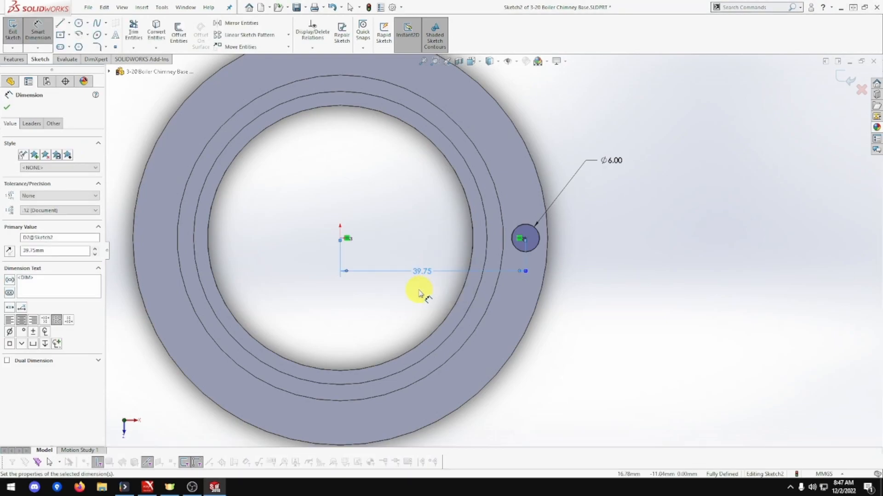
Step: Create a circular sketch pattern of the 6 mm circle around the origin, with 4 equally spaced instances over 360 degrees
scroll(419, 290, up, 1)
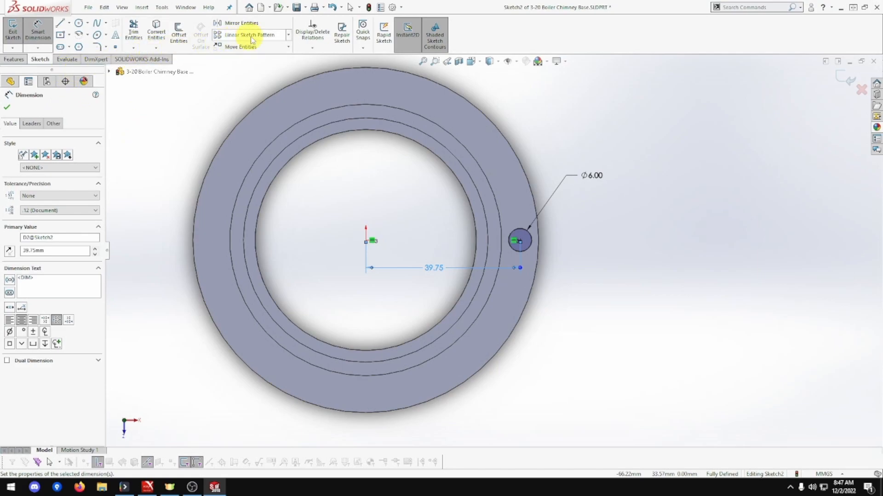
click(288, 36)
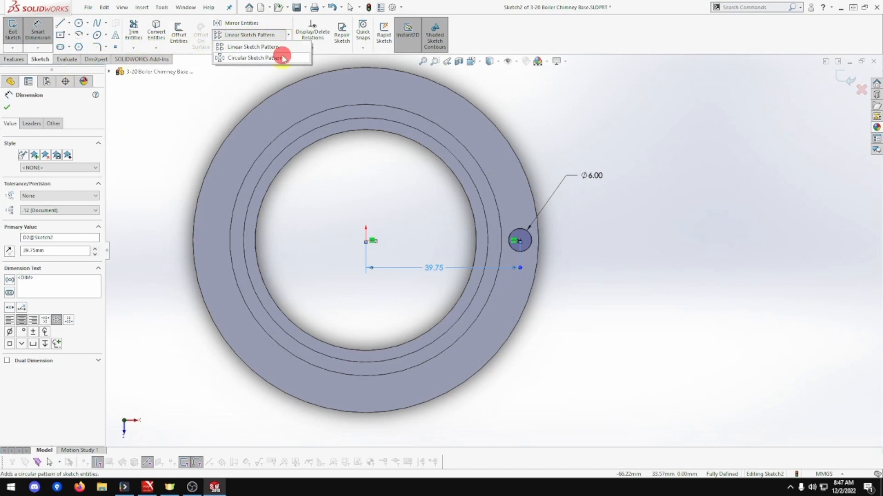
click(283, 56)
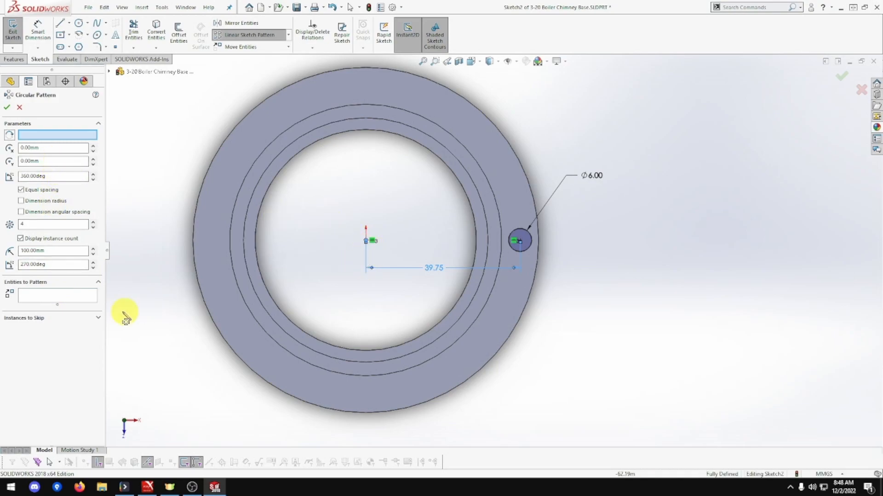
click(75, 299)
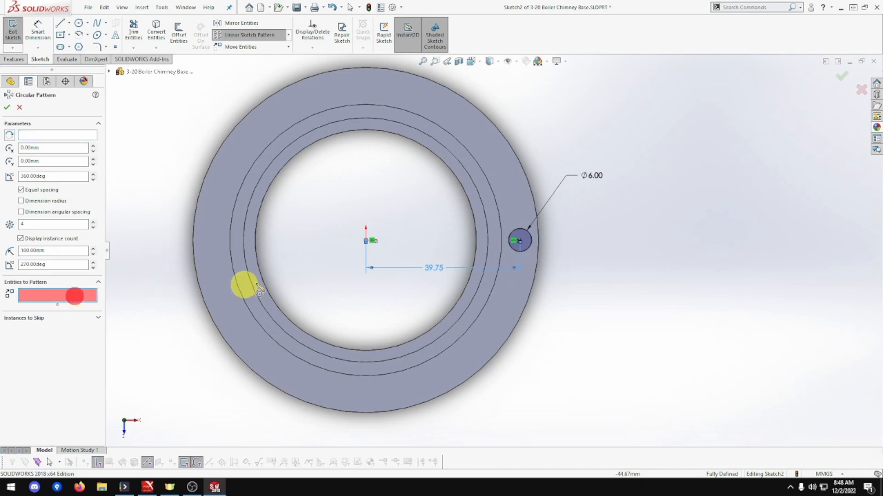
click(516, 246)
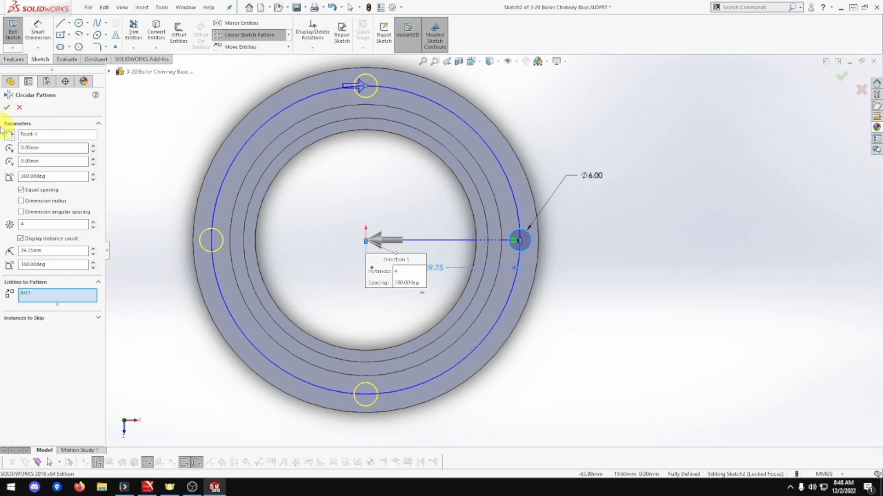
click(7, 108)
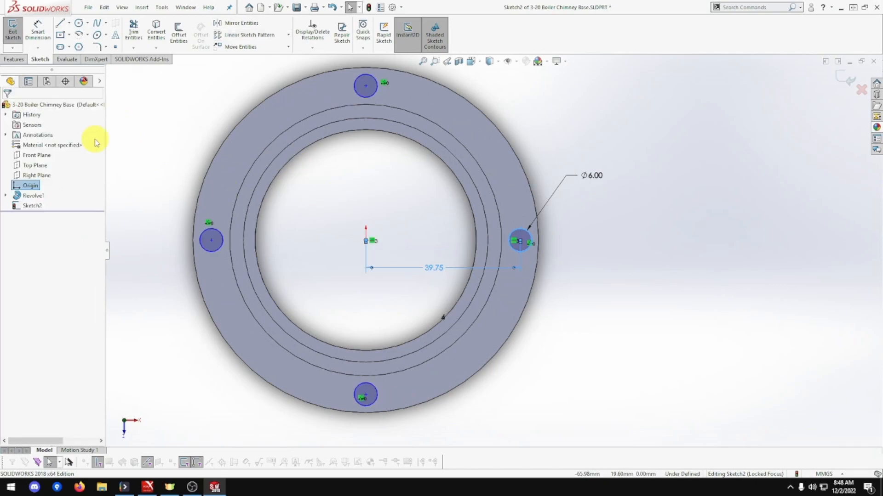
Step: Cut the four patterned circles through the flange with an Extruded Cut set to Through All, and save the part
click(13, 60)
click(136, 36)
click(77, 161)
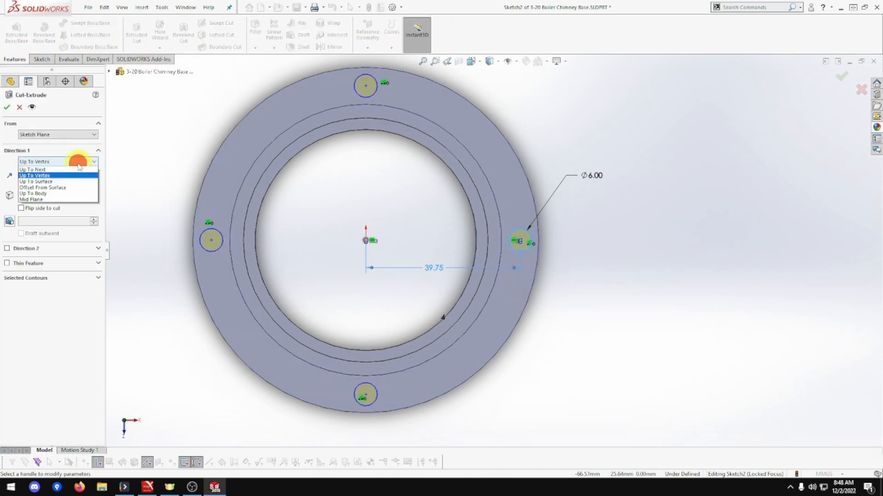
click(72, 176)
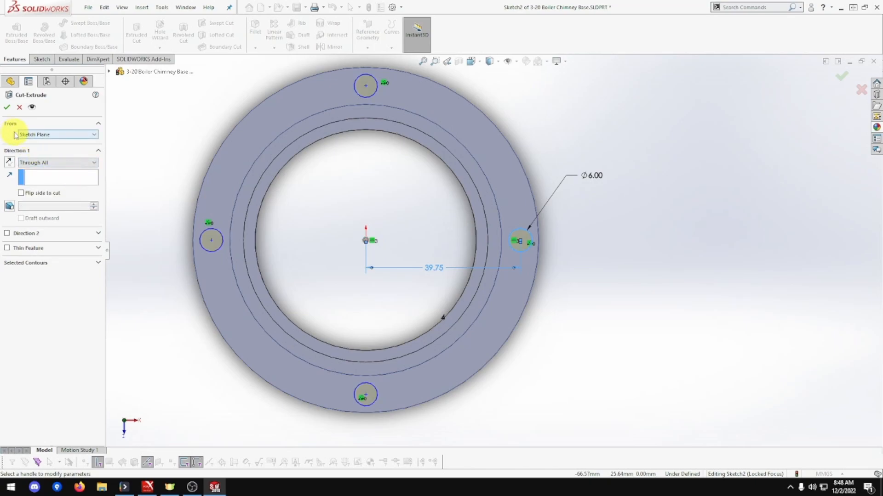
click(7, 107)
click(339, 213)
key(ctrl+s)
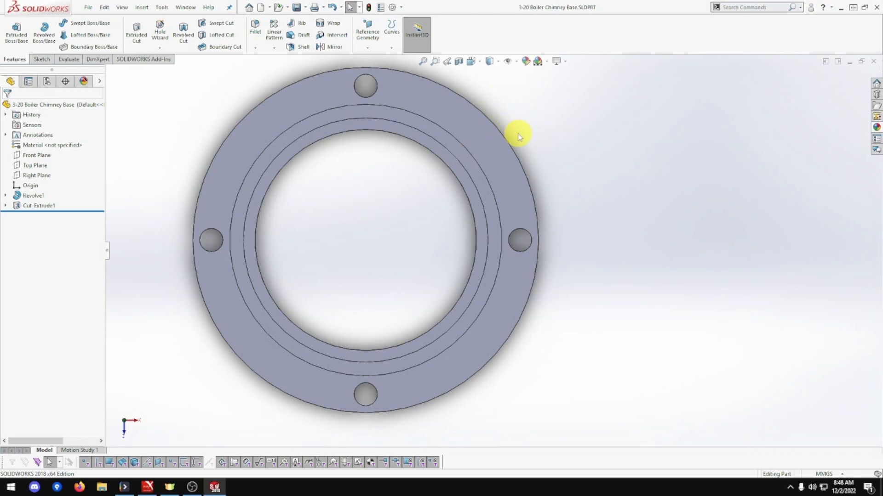
Step: Start a new sketch on the flange's flat ring face
scroll(569, 168, up, 3)
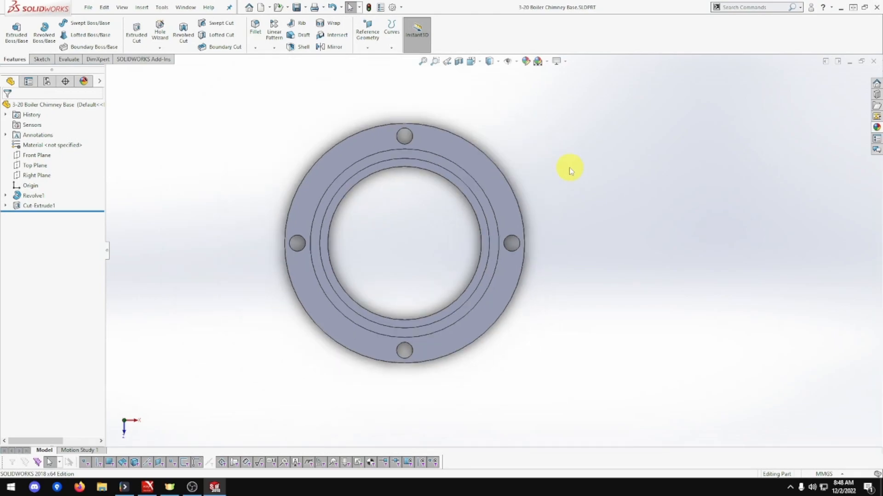
right_click(489, 184)
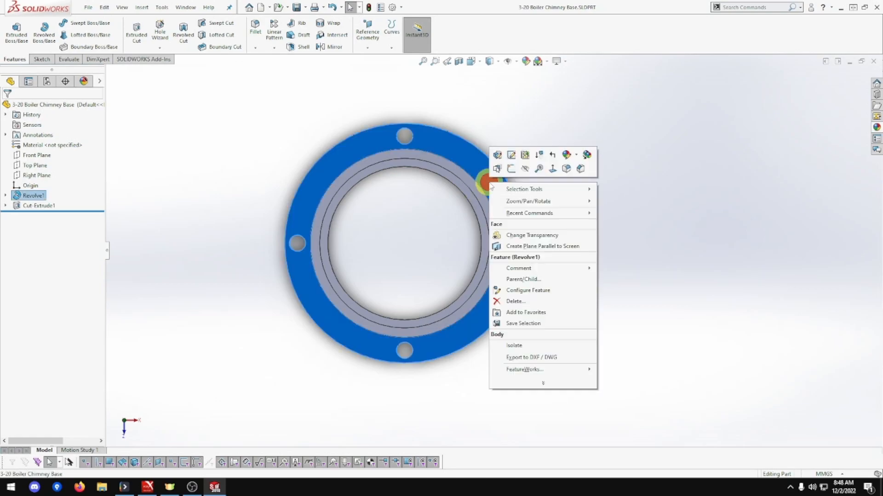
click(506, 145)
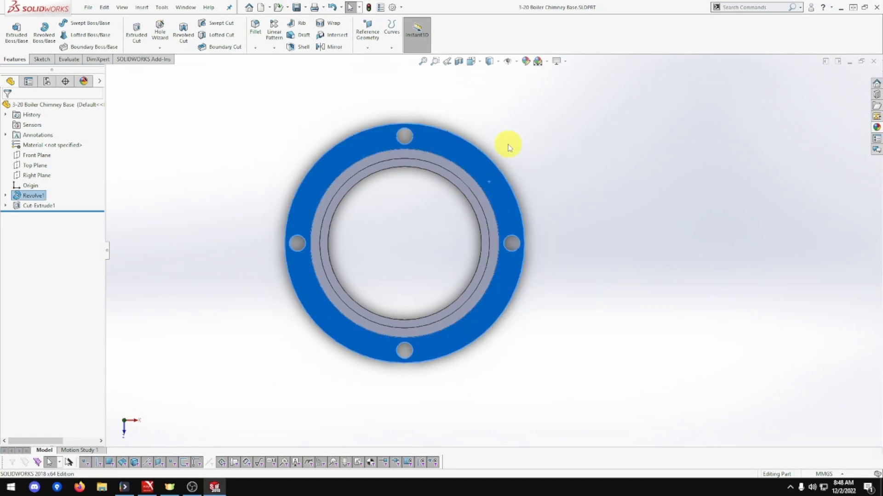
right_click(493, 171)
click(515, 163)
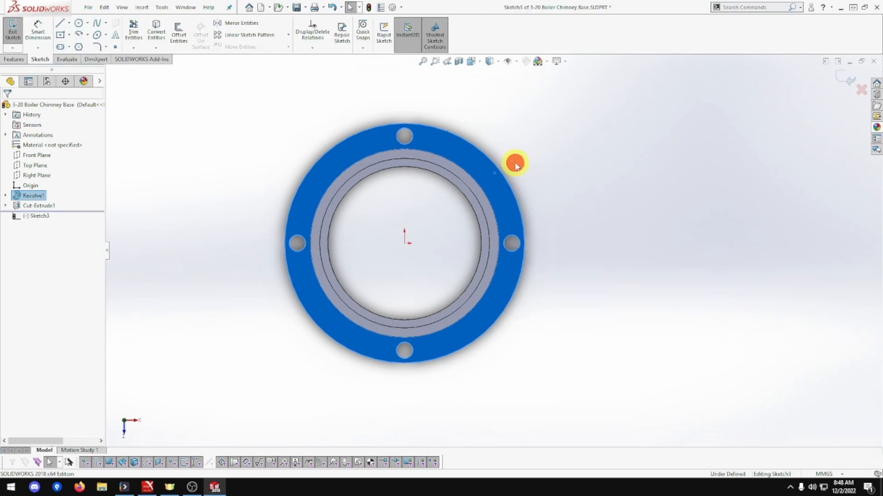
Step: Draw a horizontal centerline from outside the flange to the origin and a diagonal centerline about 73 mm long from the origin up to the right
click(69, 23)
click(64, 43)
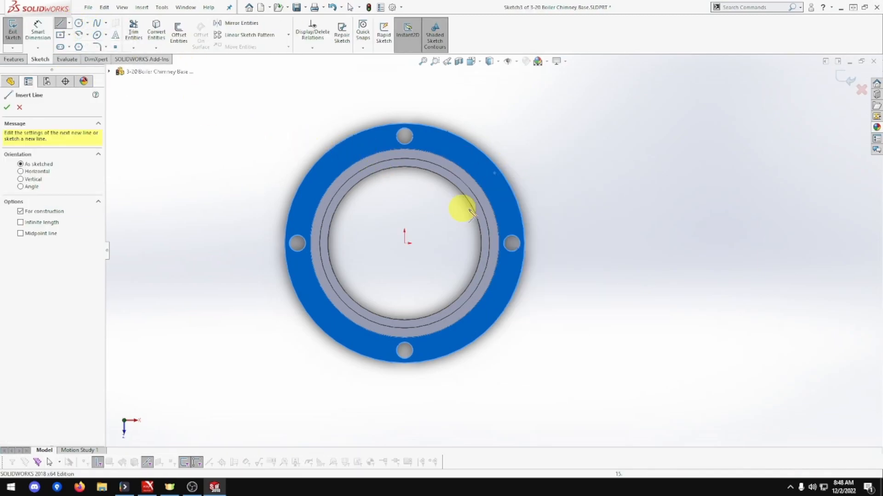
click(607, 246)
click(403, 244)
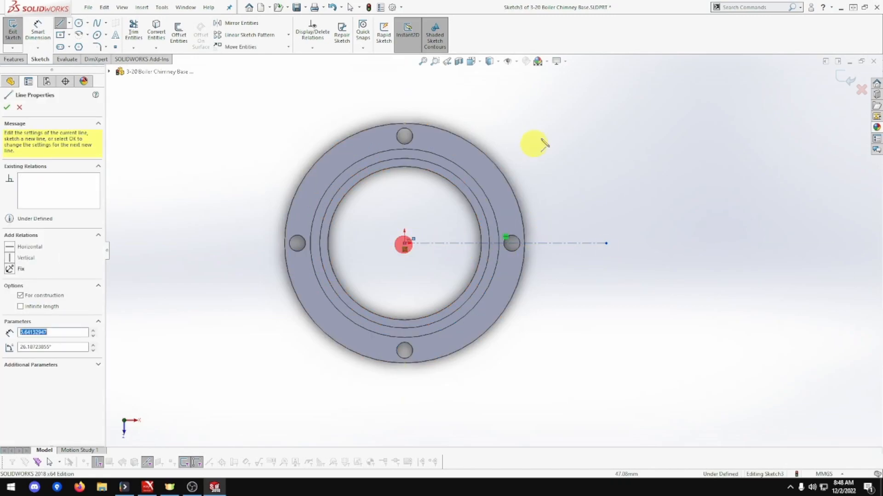
key(Escape)
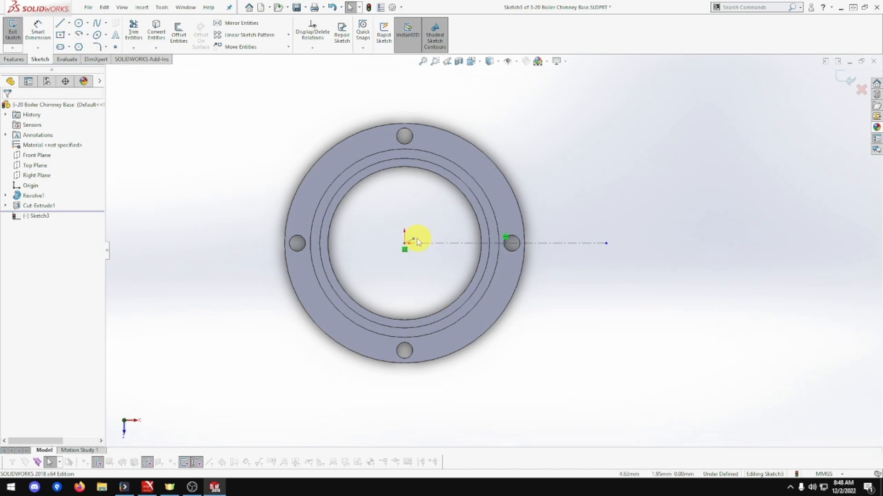
drag(414, 239, 553, 112)
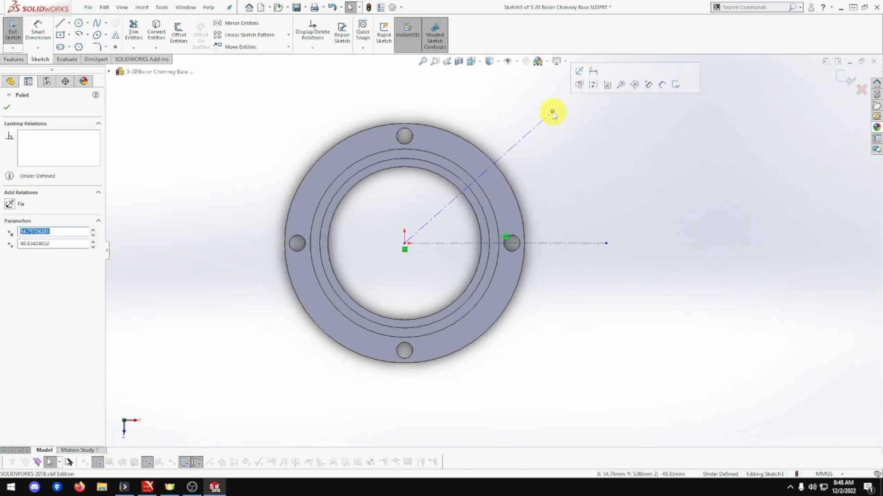
Step: Remove the first centerline's horizontal relation, swing its free end straight above the flange about 59 mm from the origin, and make it vertical
click(605, 245)
drag(400, 107, 366, 172)
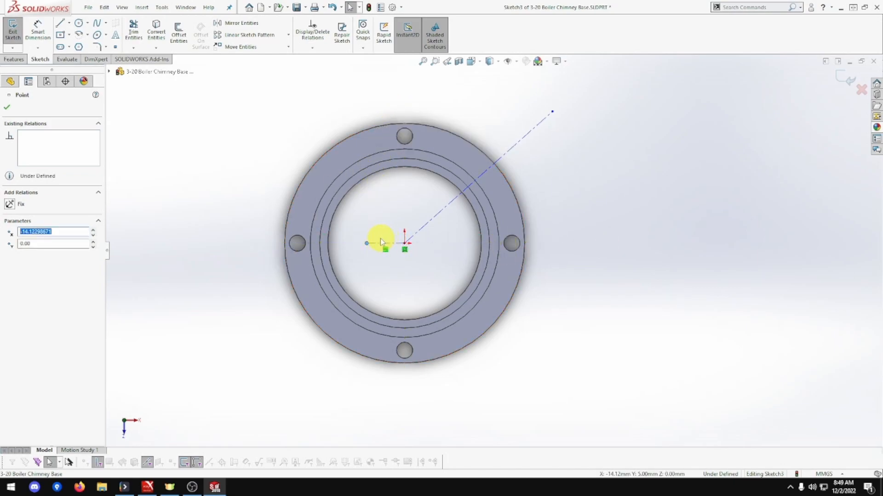
click(385, 252)
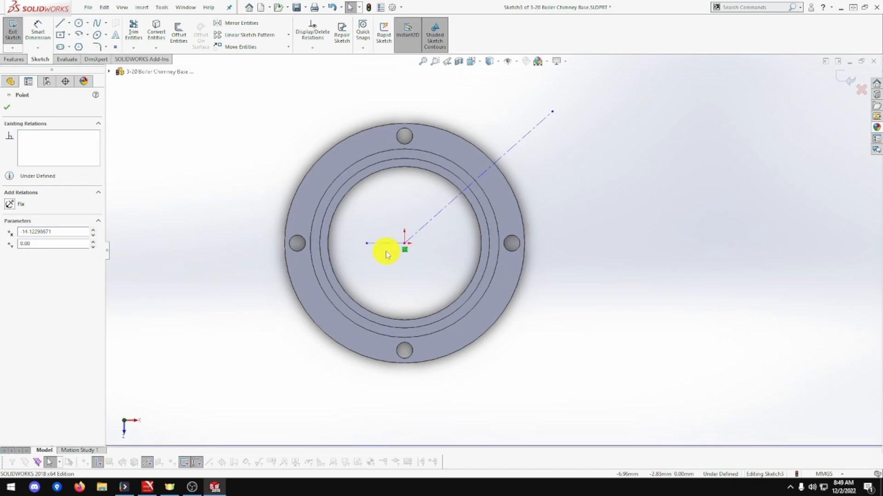
drag(367, 243, 404, 87)
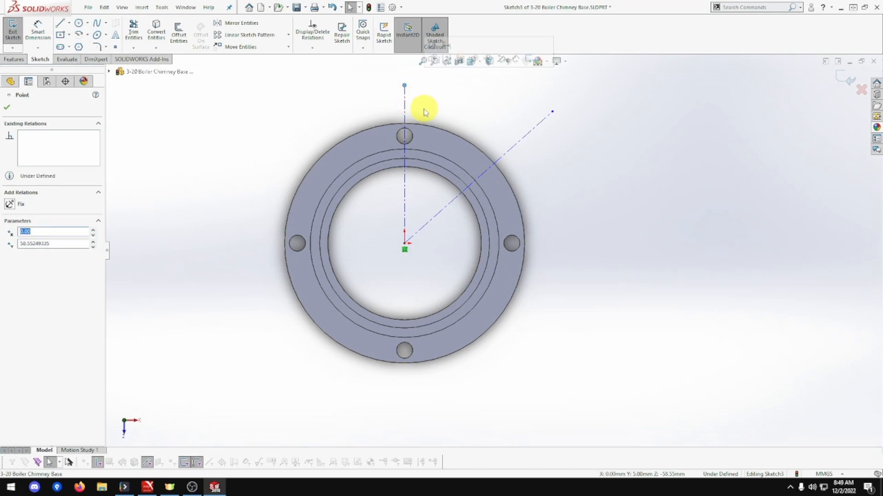
click(404, 113)
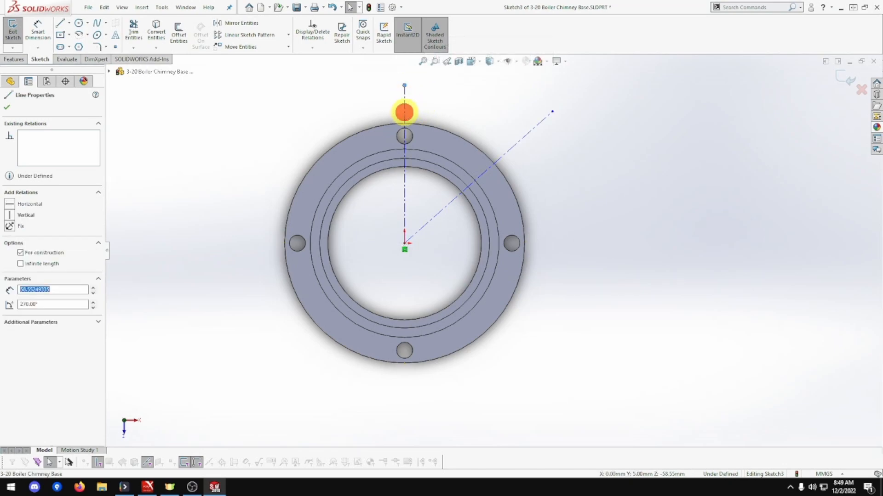
click(444, 74)
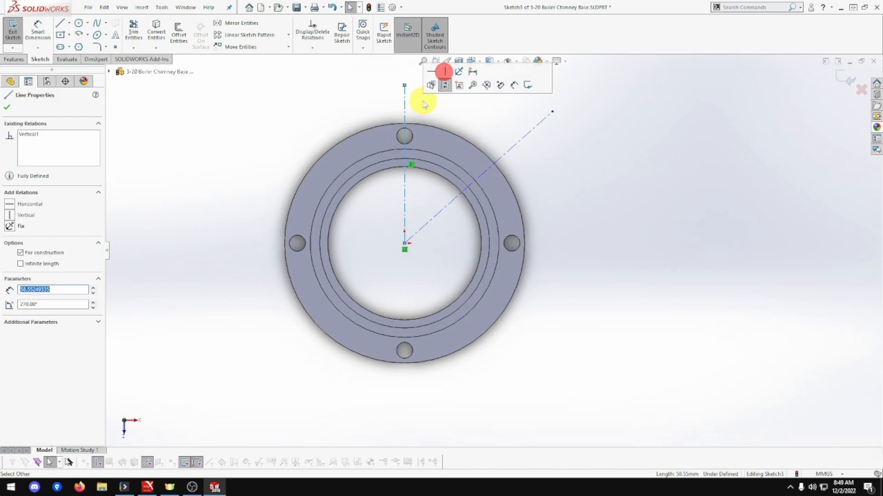
Step: Dimension the angle between the vertical and diagonal centerlines as 45 degrees
click(38, 46)
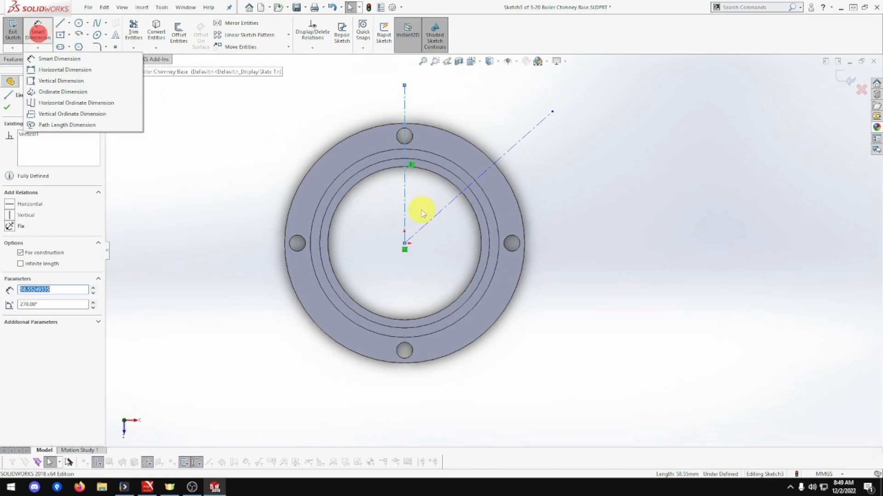
click(38, 26)
click(404, 238)
click(404, 219)
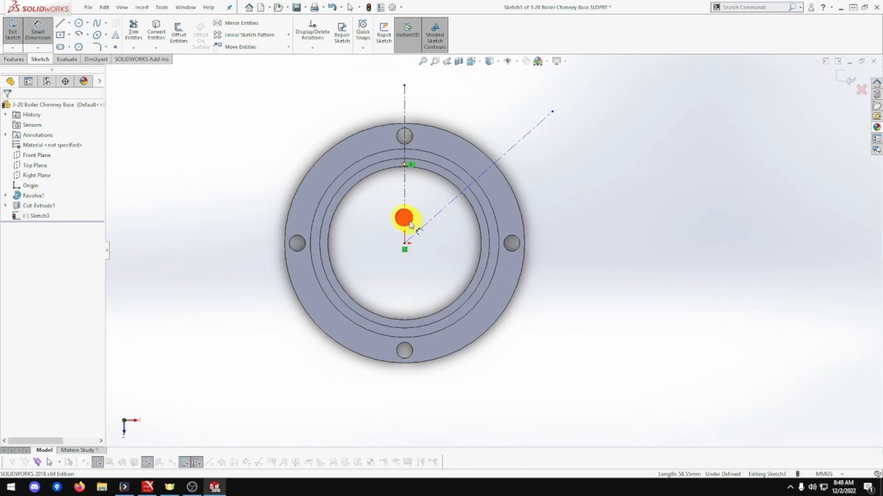
click(419, 228)
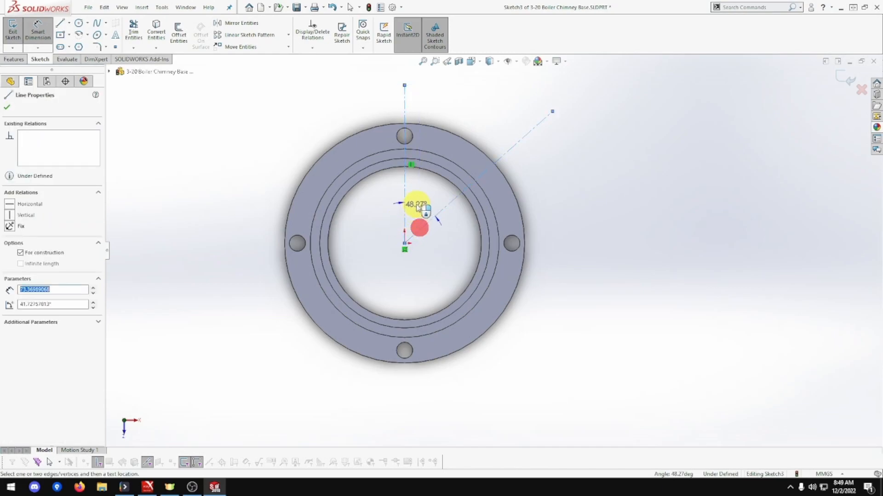
click(415, 206)
text(45)
key(Return)
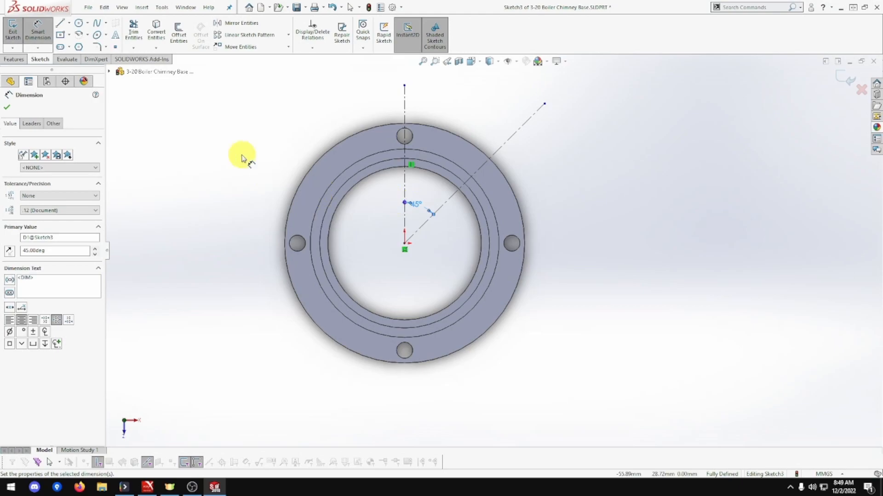
Step: Dimension the diagonal centerline's length as 76 mm, placing the dimension outside the flange
click(503, 144)
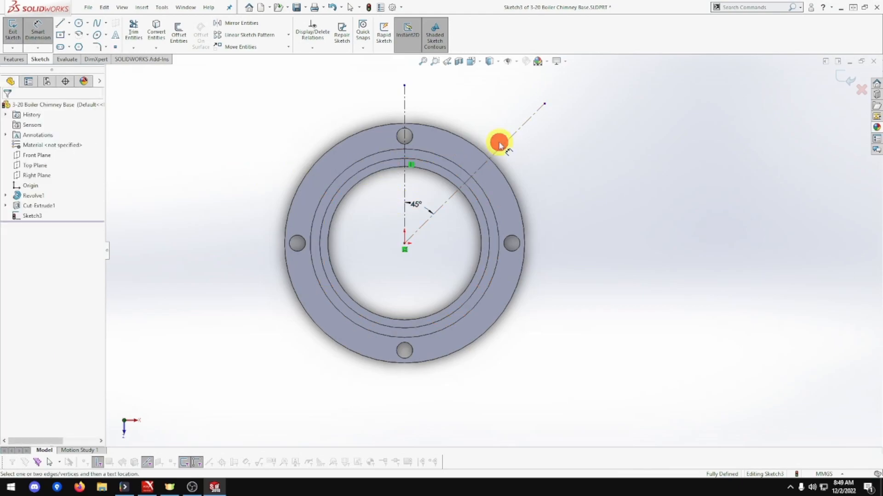
click(512, 136)
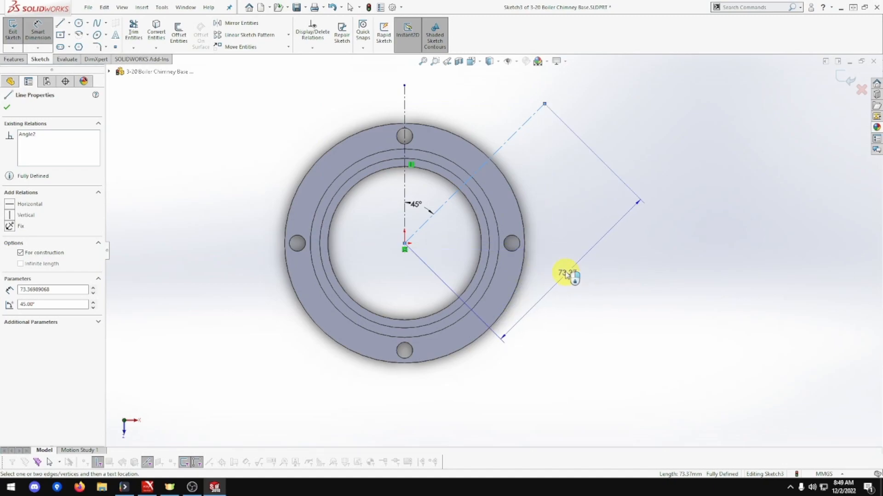
click(567, 273)
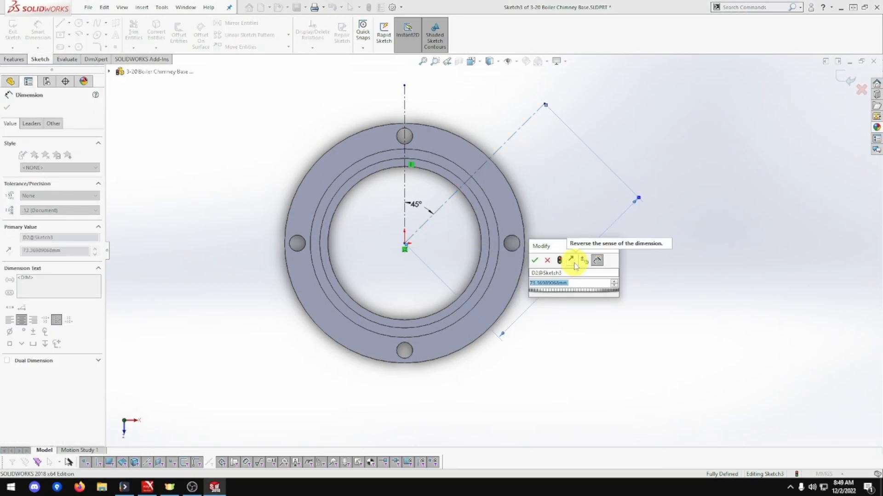
text(76)
key(Return)
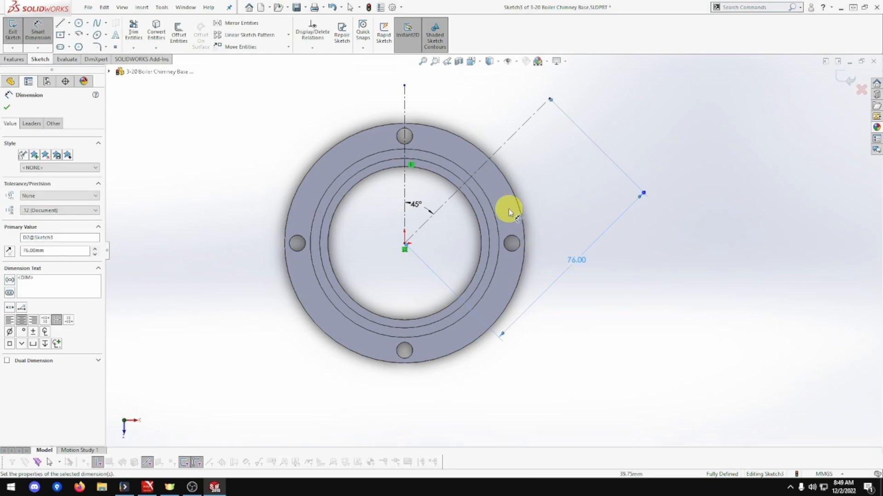
Step: Draw a circle about 28 mm in diameter centred on the outer end of the diagonal centerline
click(79, 24)
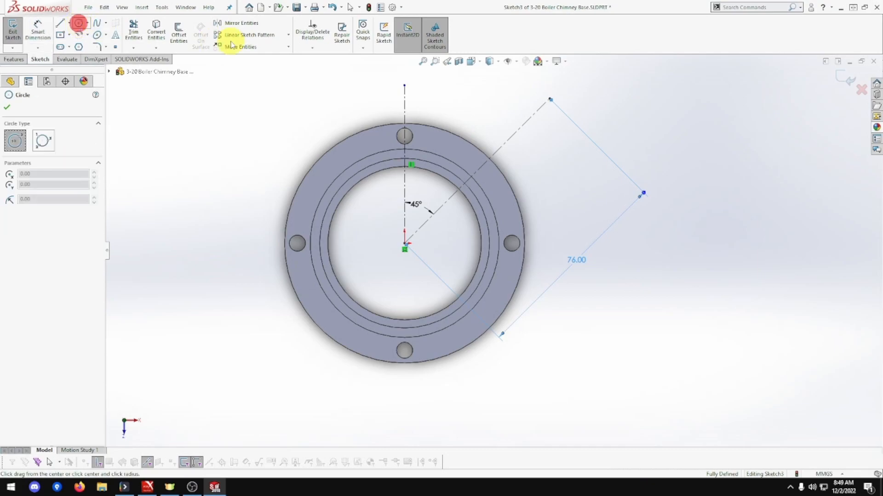
click(549, 99)
click(579, 122)
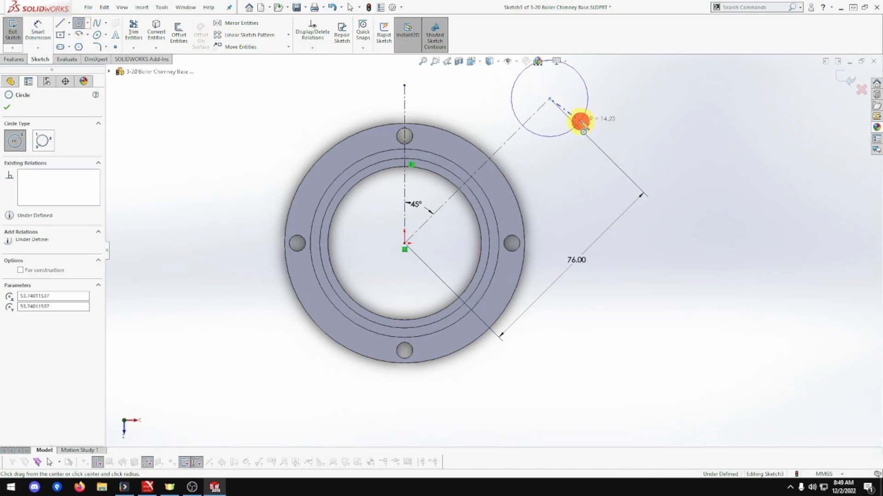
Step: Dimension the diameter of the circle at the diagonal centerline's end as 70 mm
click(38, 30)
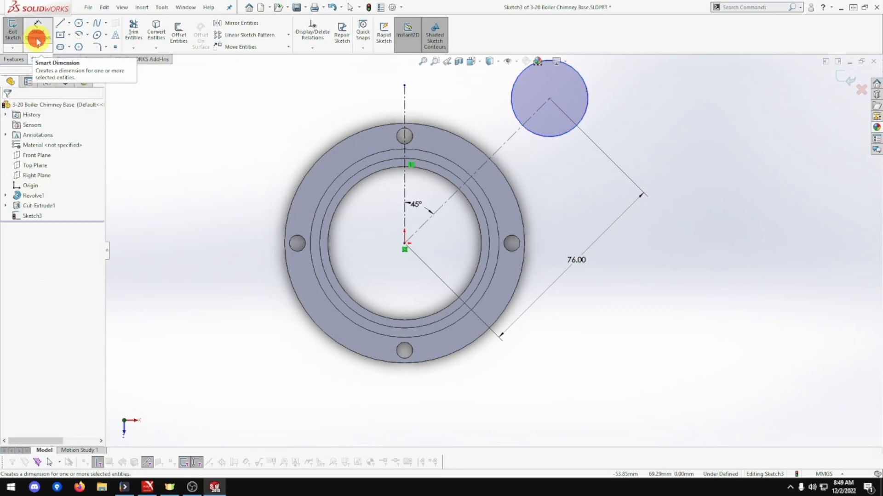
click(570, 127)
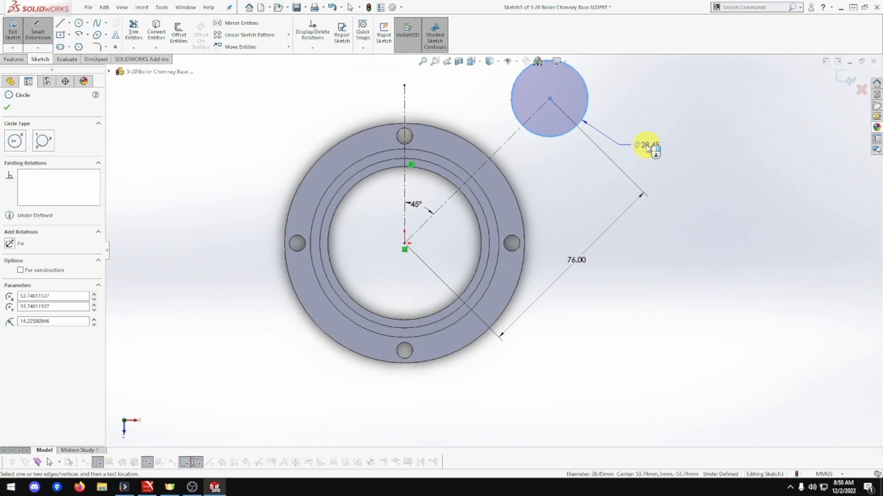
click(647, 146)
text(70)
key(Return)
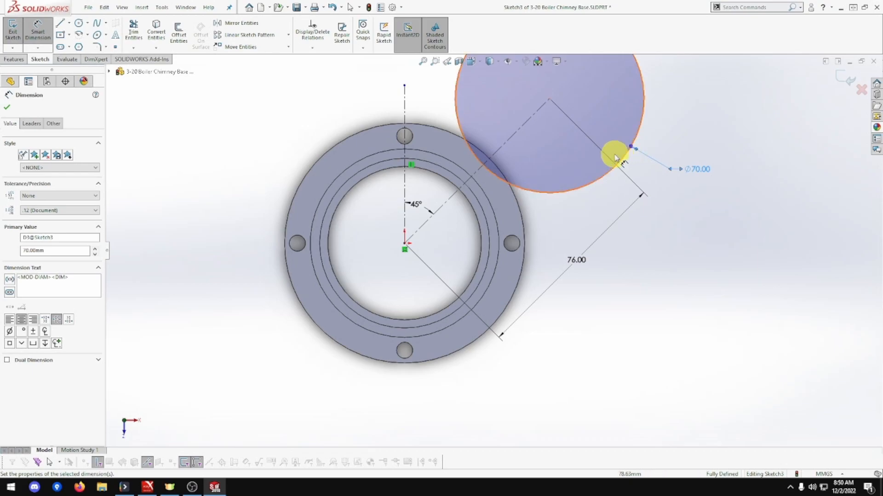
Step: Cut the 70 mm circle from the sketch plane Through All to notch the flange's outer edge
click(16, 60)
click(136, 41)
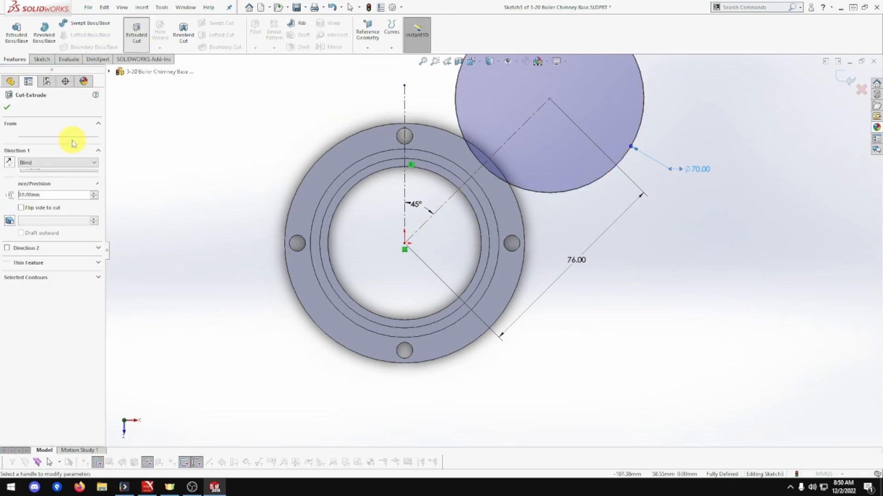
click(69, 134)
click(67, 136)
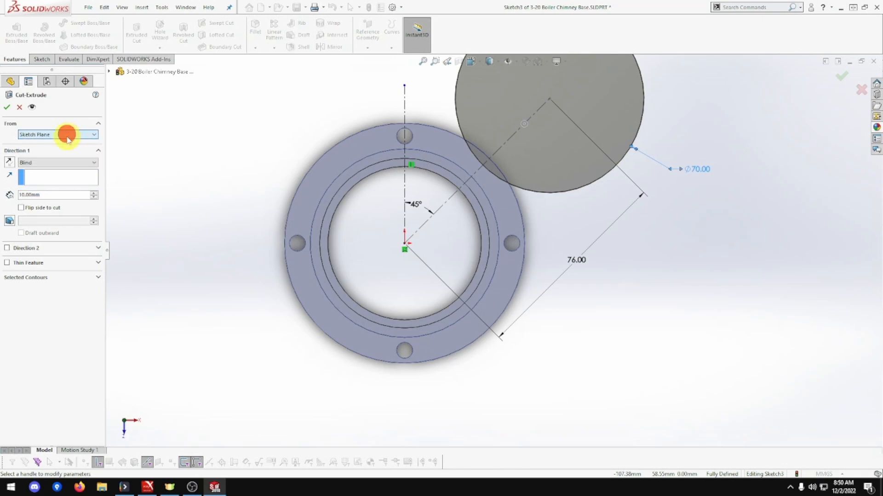
click(67, 162)
click(57, 173)
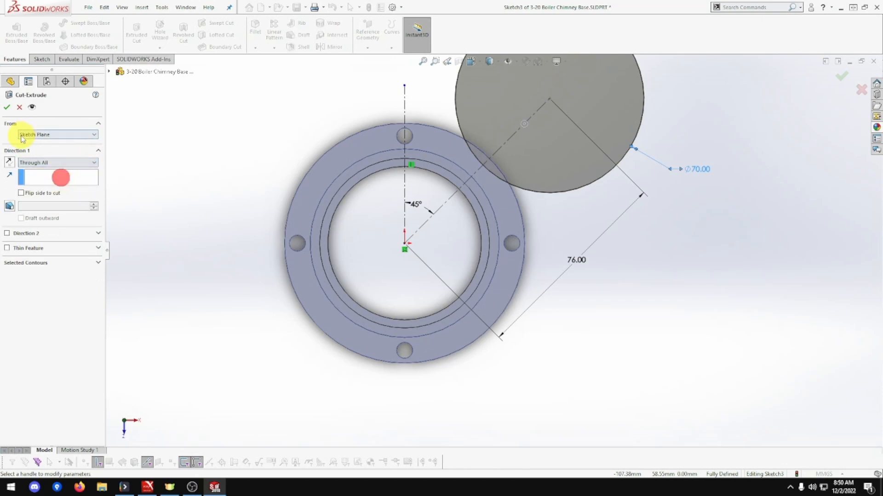
click(6, 107)
middle_drag(268, 134, 250, 148)
scroll(256, 148, down, 2)
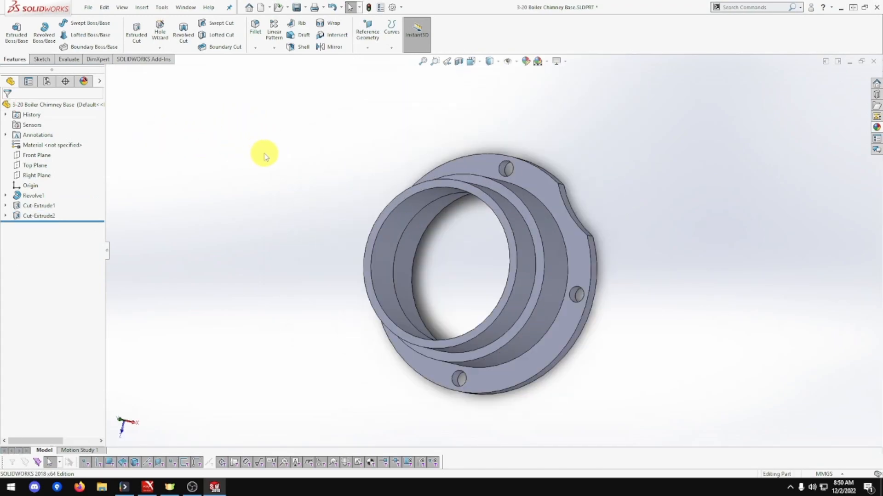
Step: Apply a brass appearance from the Metal appearances to the whole chimney base
click(877, 128)
click(791, 139)
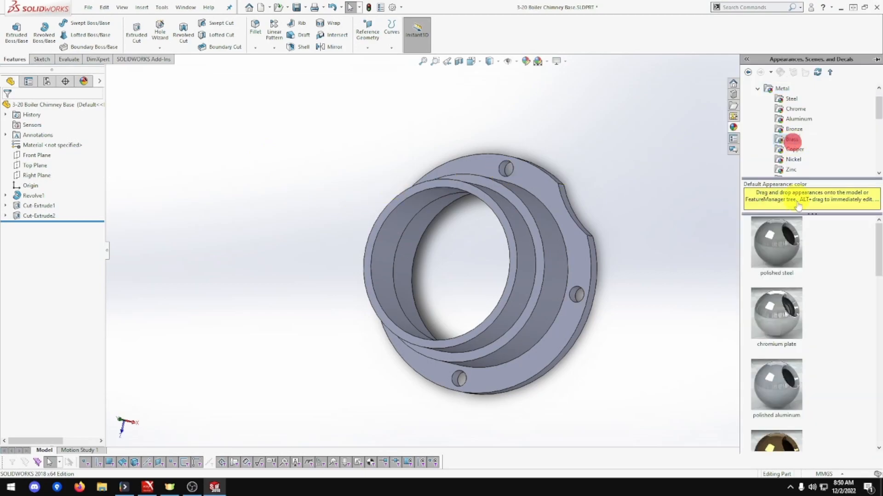
mouse_move(781, 315)
mouse_down()
mouse_move(520, 260)
mouse_move(557, 264)
mouse_up()
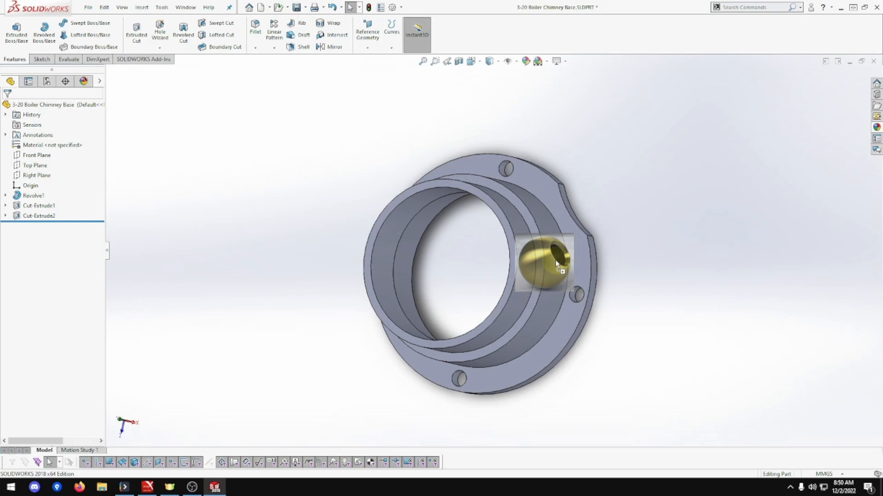
drag(556, 265, 556, 263)
click(556, 262)
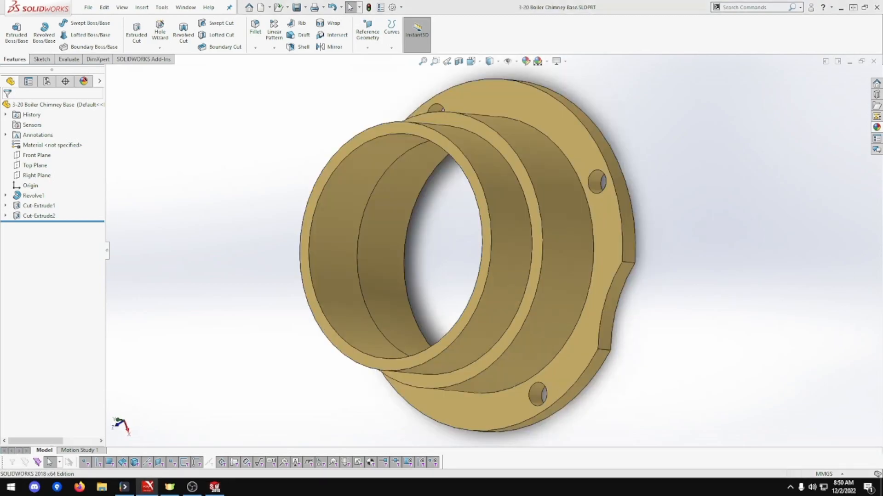